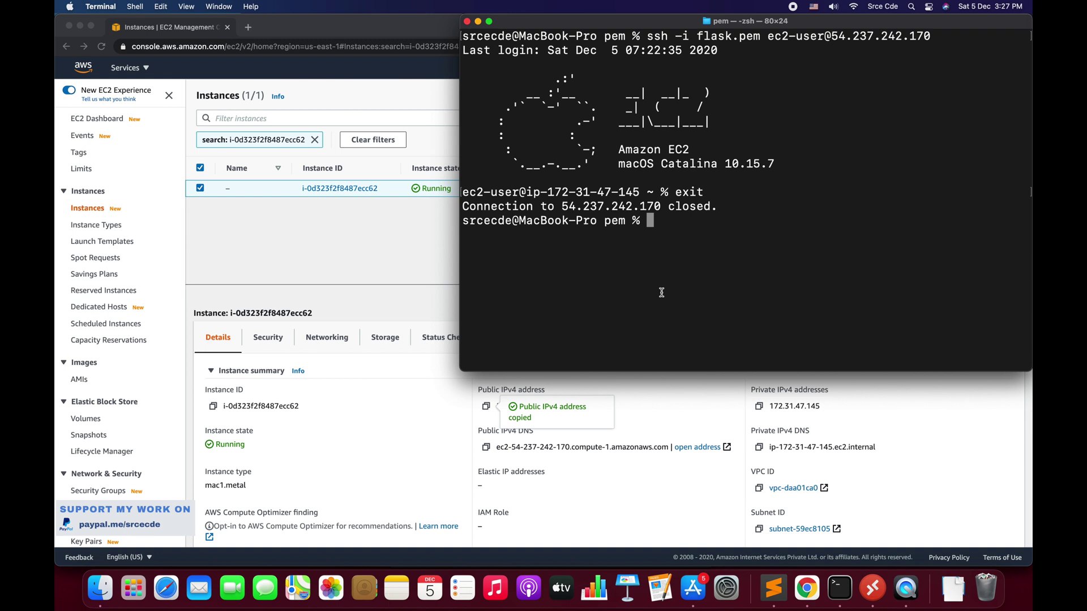
Recall the earlier ssh -i flask.pem command for the Mac at 54.237.242.170
key("Up")
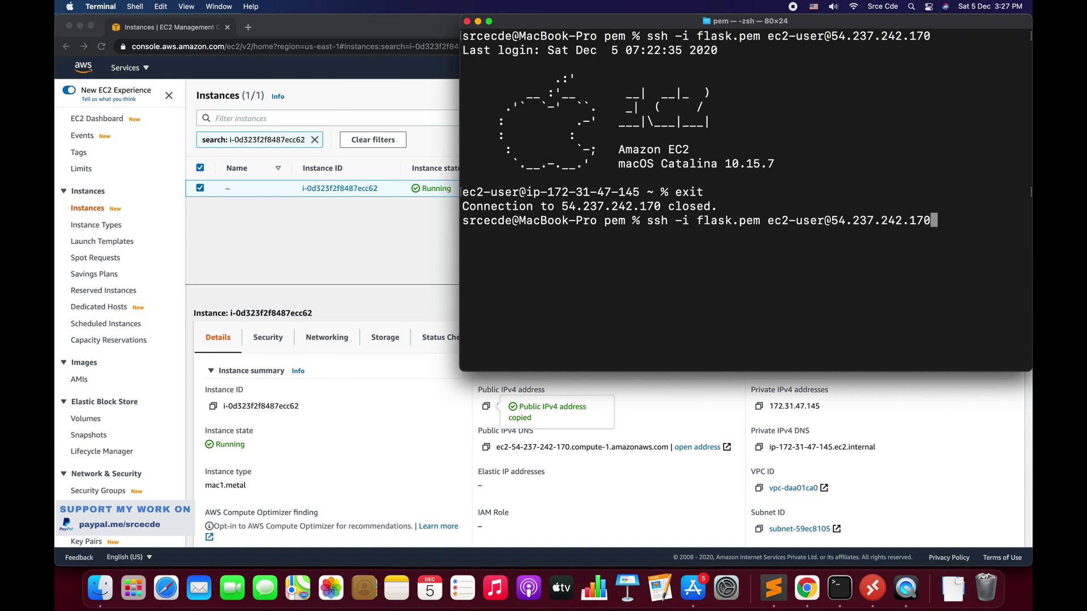
Rerun the ssh command to reconnect to the Mac EC2 instance, then clear the screen
key("Return")
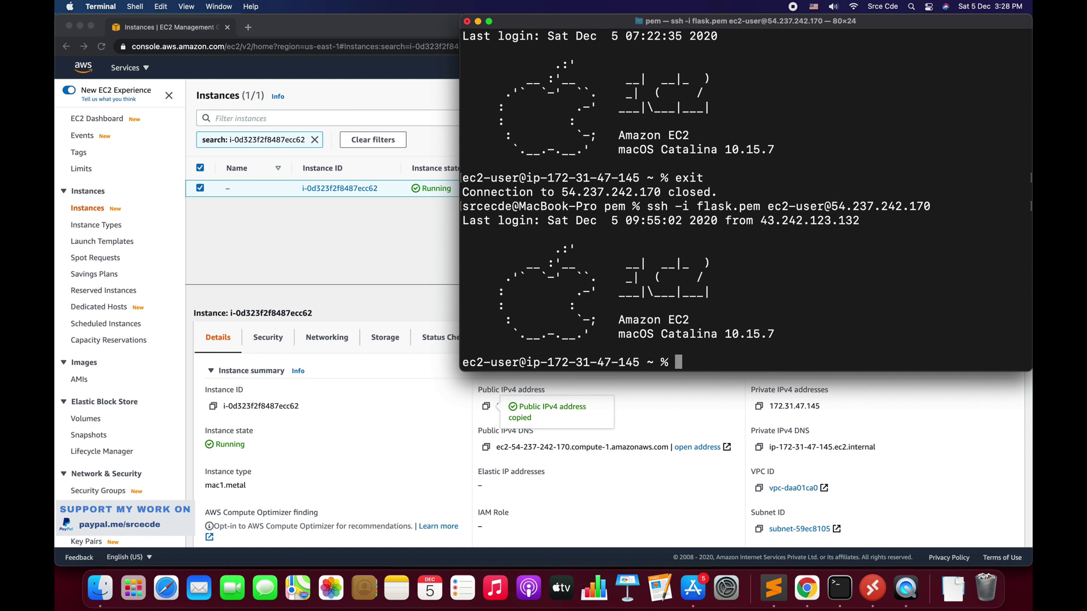
type("clear")
key("Return")
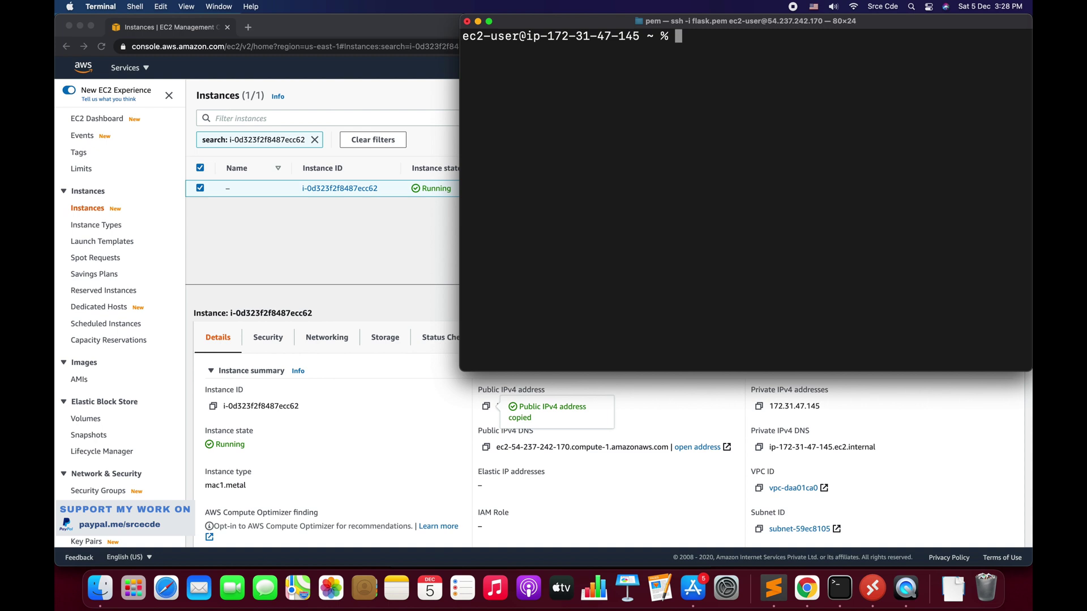
Change the ec2-user password with sudo passwd, re-entering the new password after a mismatch
type("sudo passwd ")
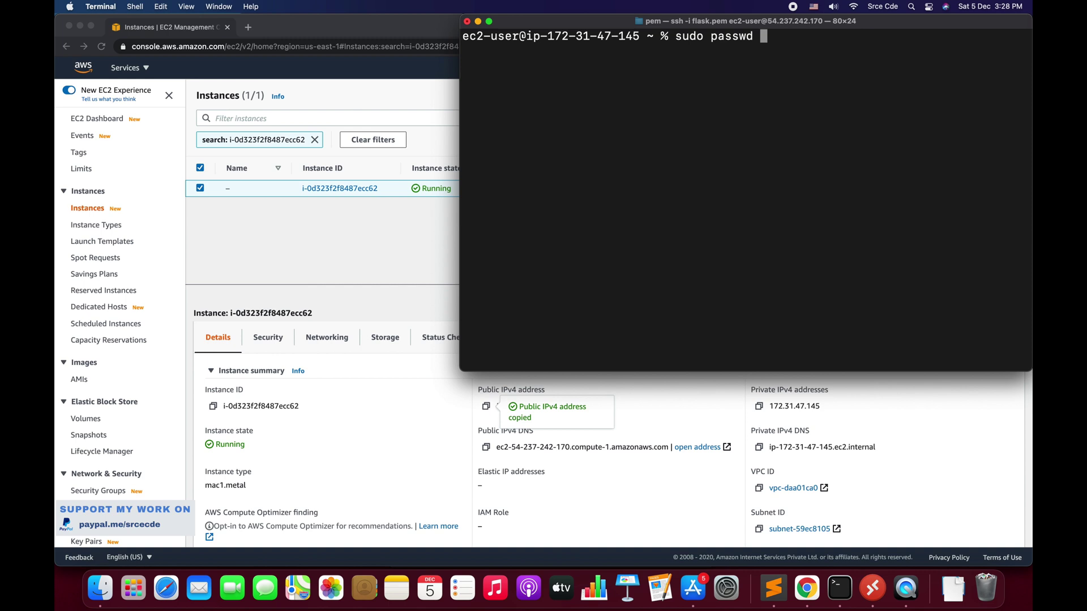
type("ec2-user")
key("Return")
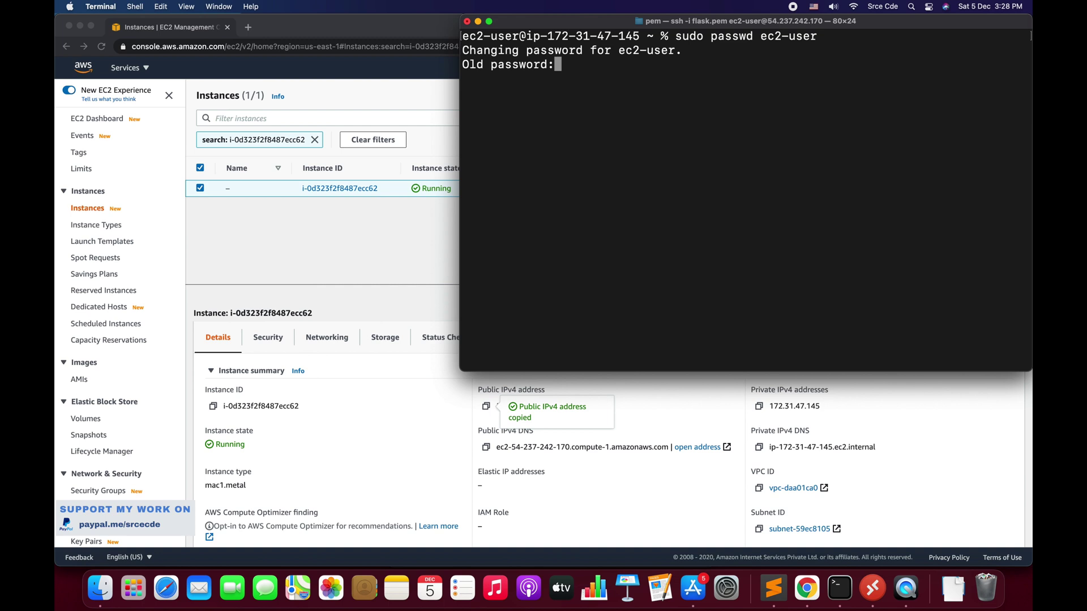
key("Return")
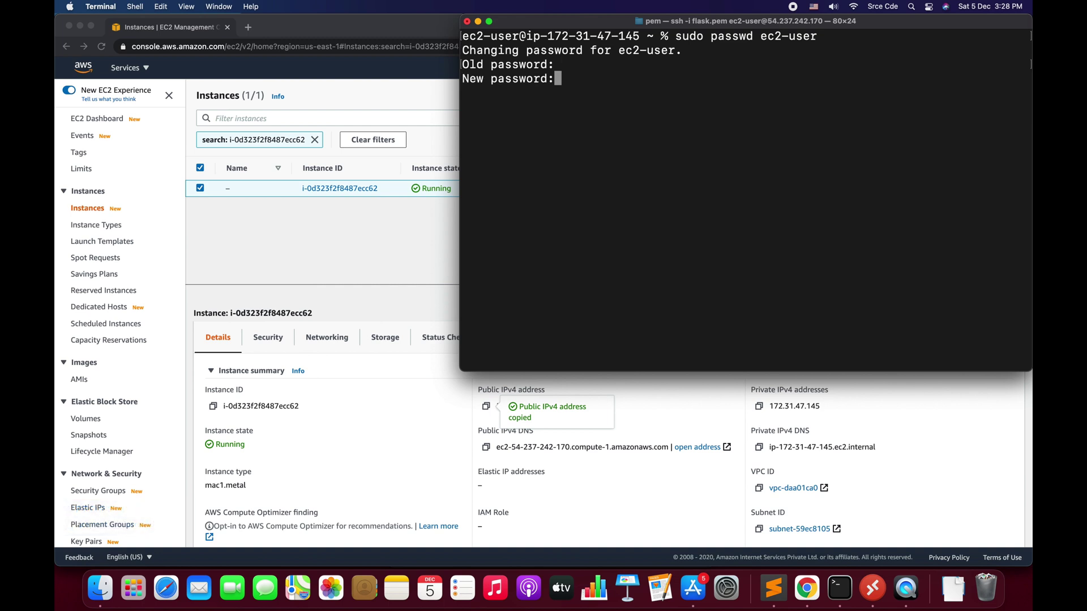
key("Return")
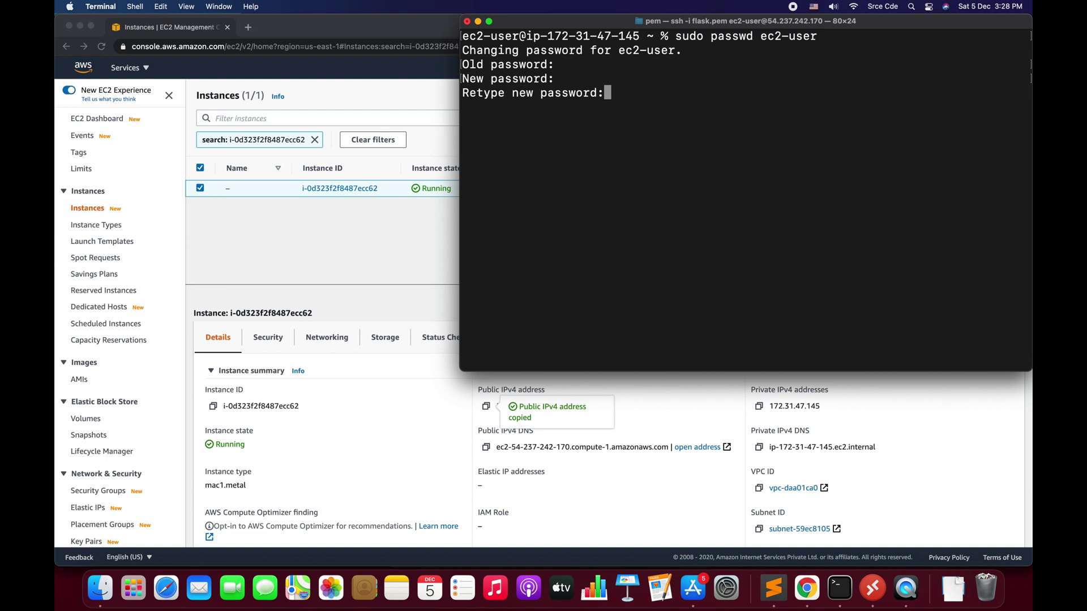
key("Return")
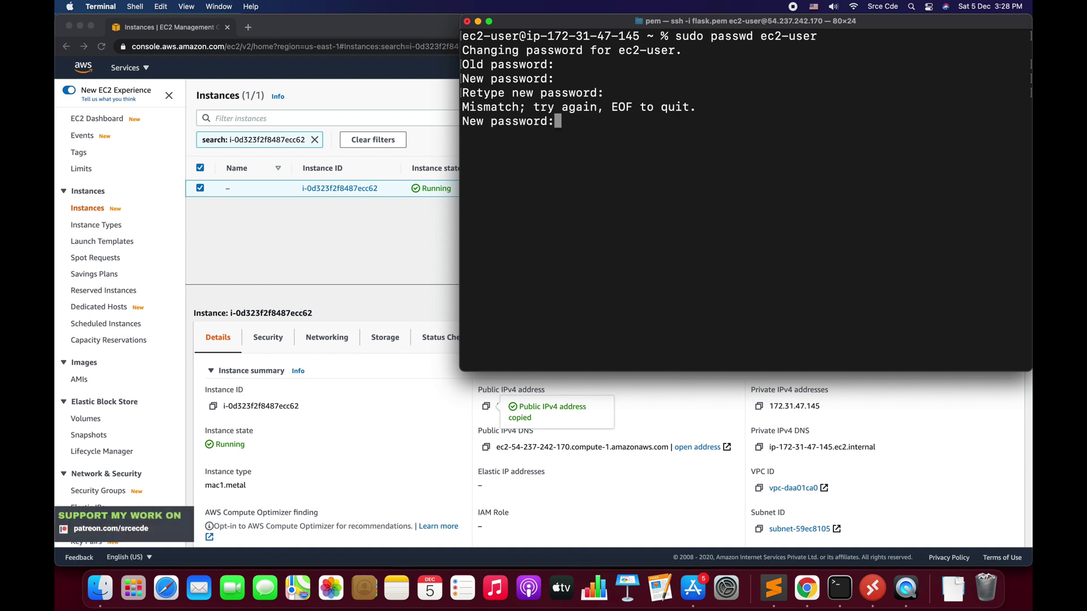
key("Return")
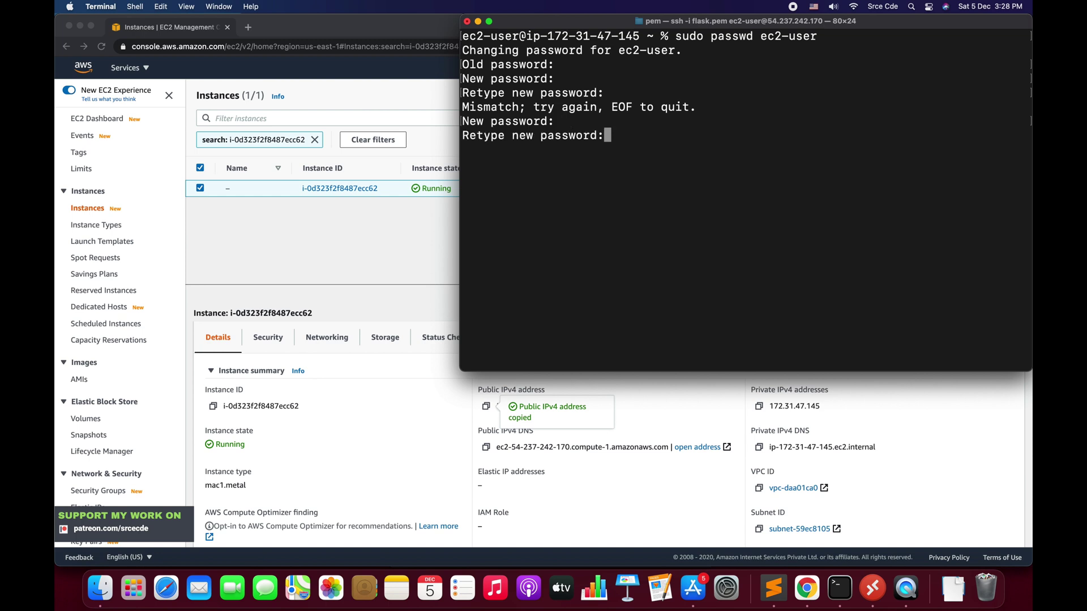
key("Return")
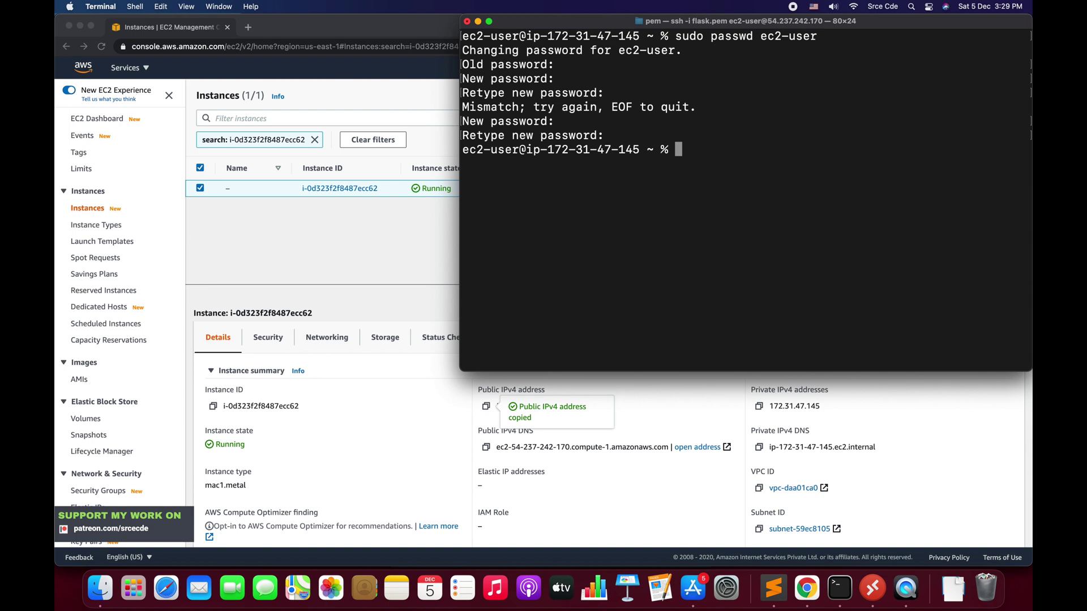
Clear the screen and run the kickstart command activating Remote Management with VNC access and password
type("clear")
key("Return")
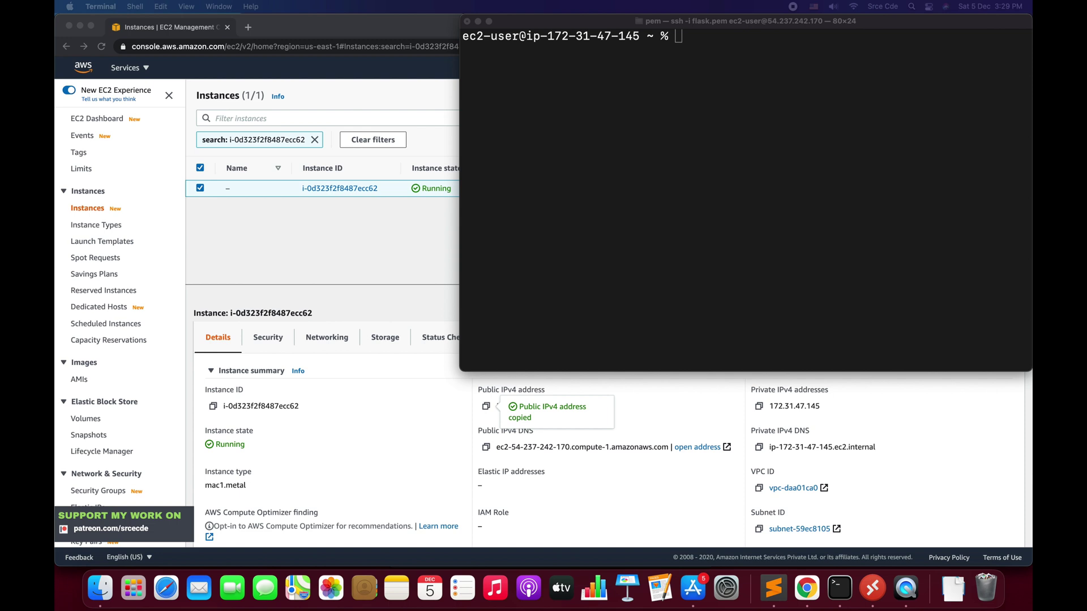
left_click(581, 193)
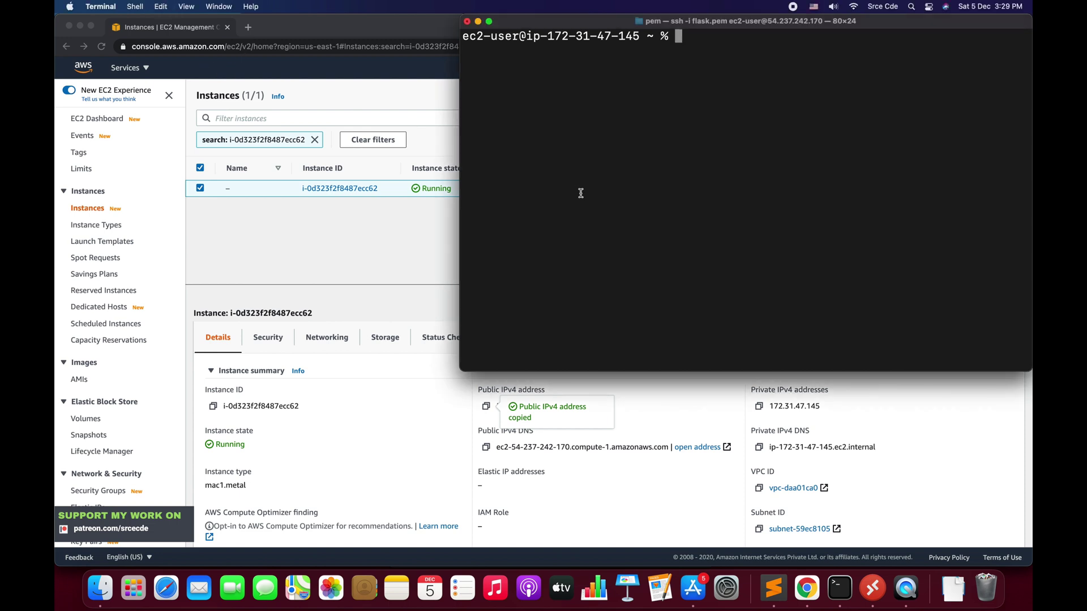
key("super+v")
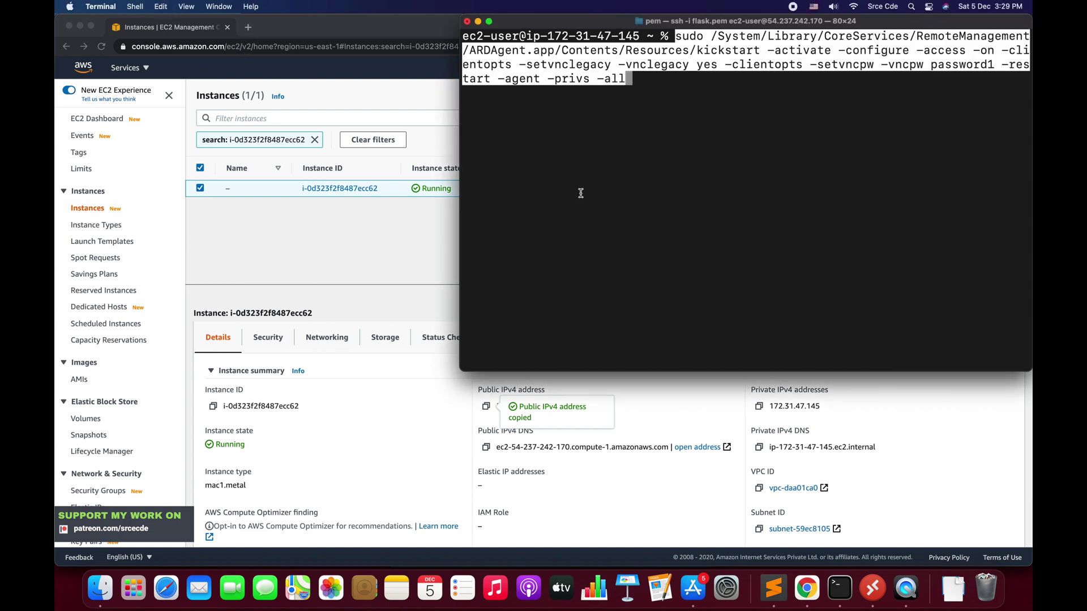
double_click(724, 52)
left_click(724, 100)
key("Return")
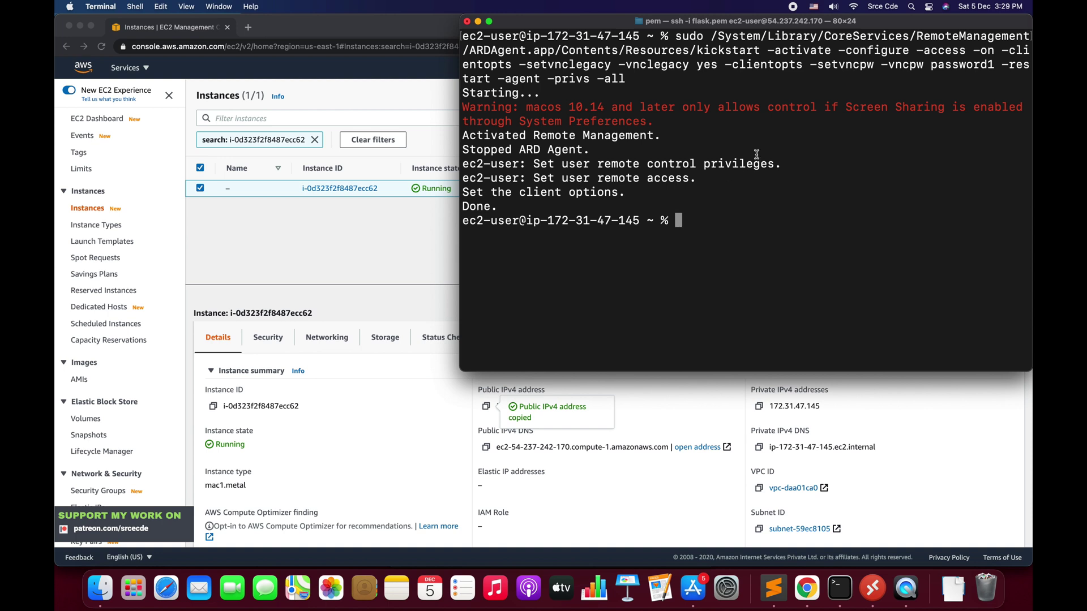
Copy the full kickstart program path from the command
double_click(715, 52)
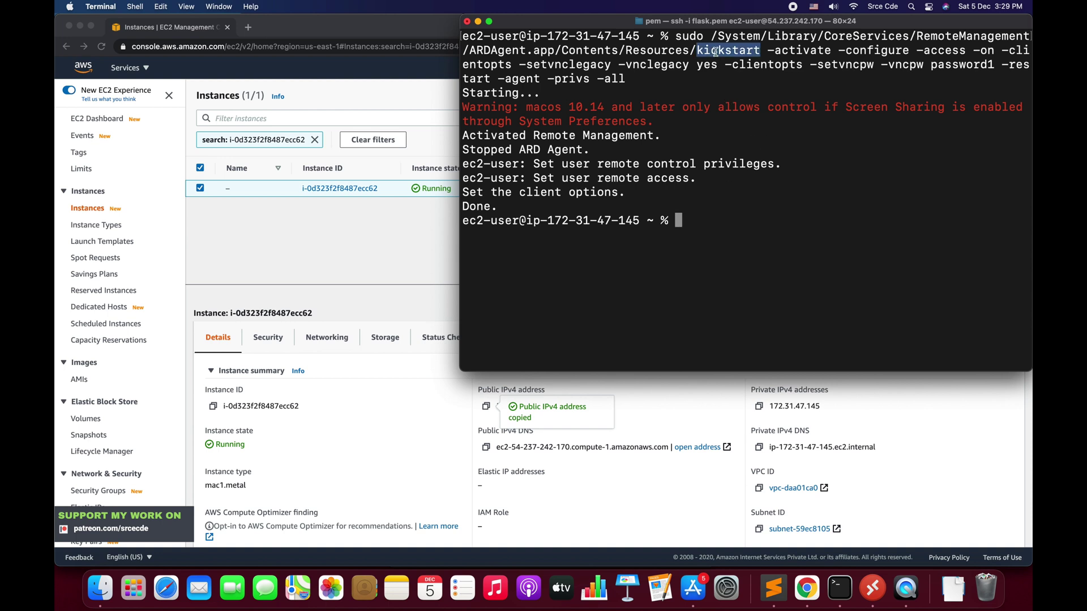
left_click_drag(768, 51, 844, 67)
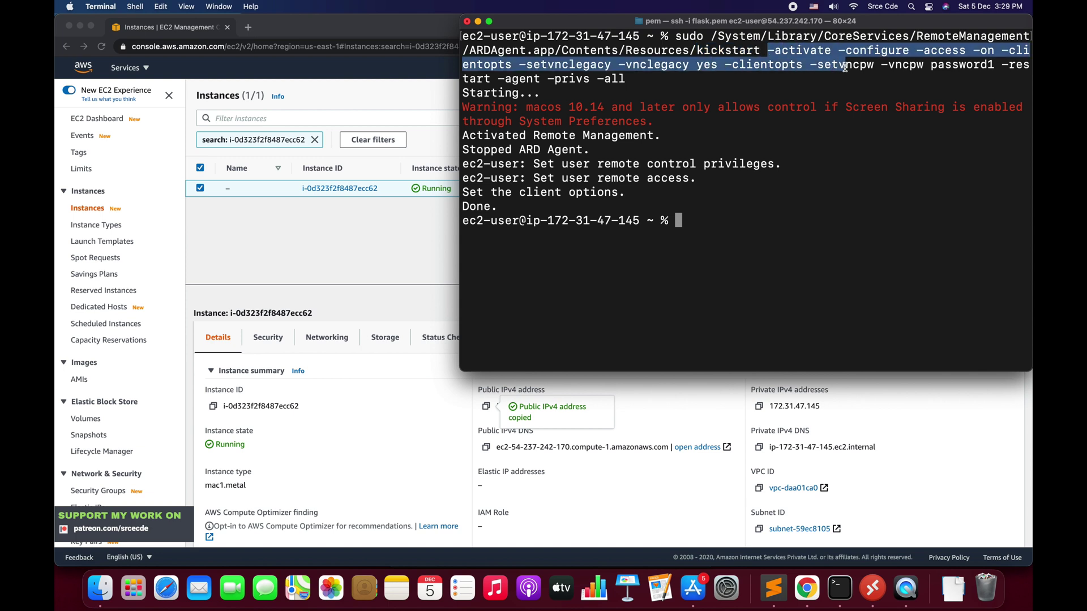
left_click(755, 93)
left_click_drag(761, 52, 713, 37)
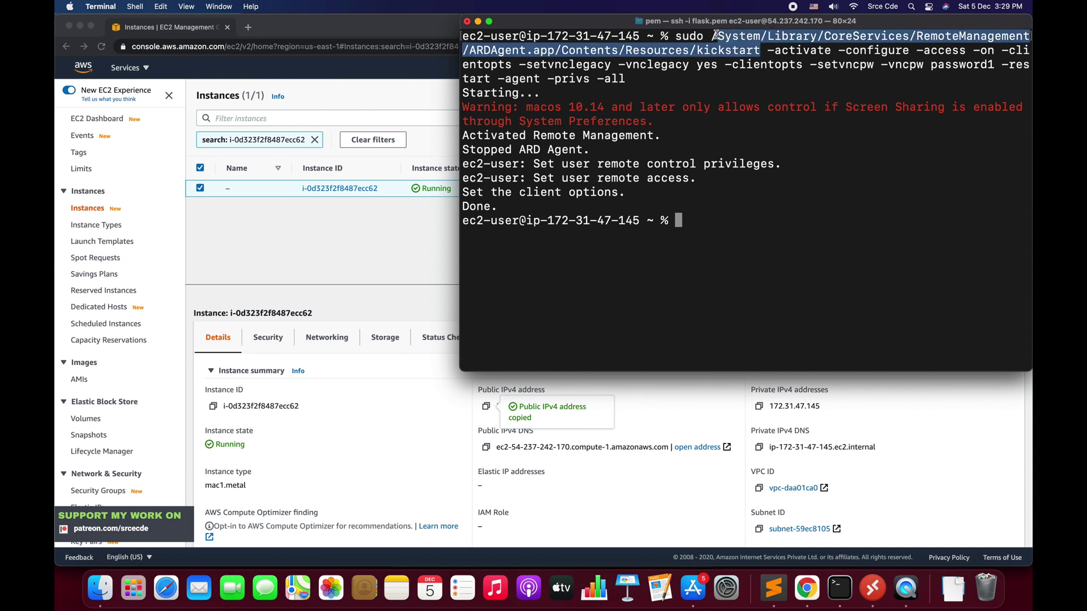
key("super+c")
left_click(730, 233)
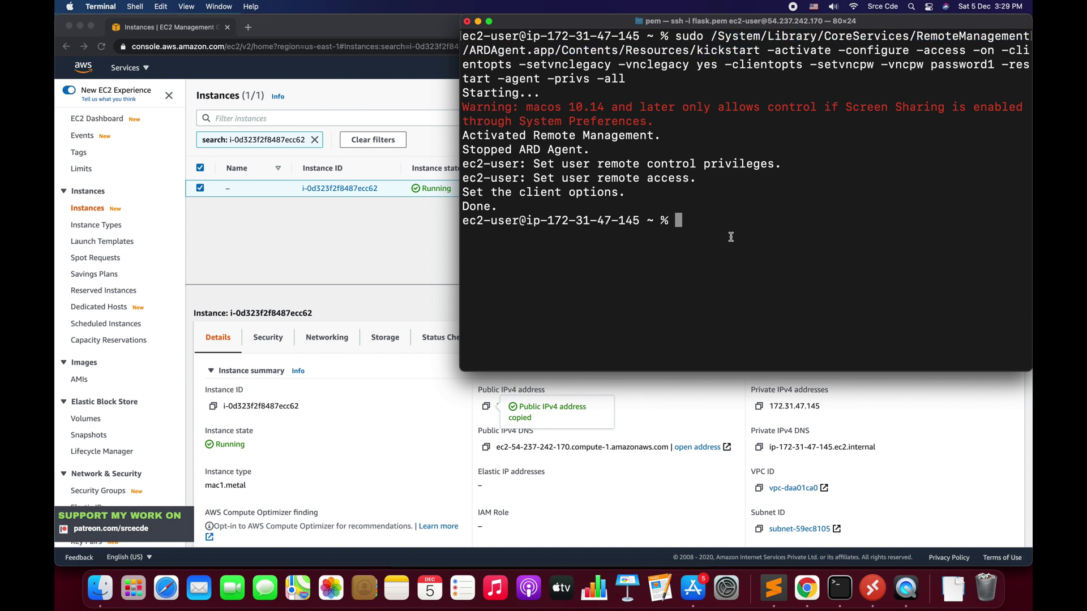
Open the kickstart manual page with sudo man and the pasted kickstart path
type("sudo man")
key("super+v")
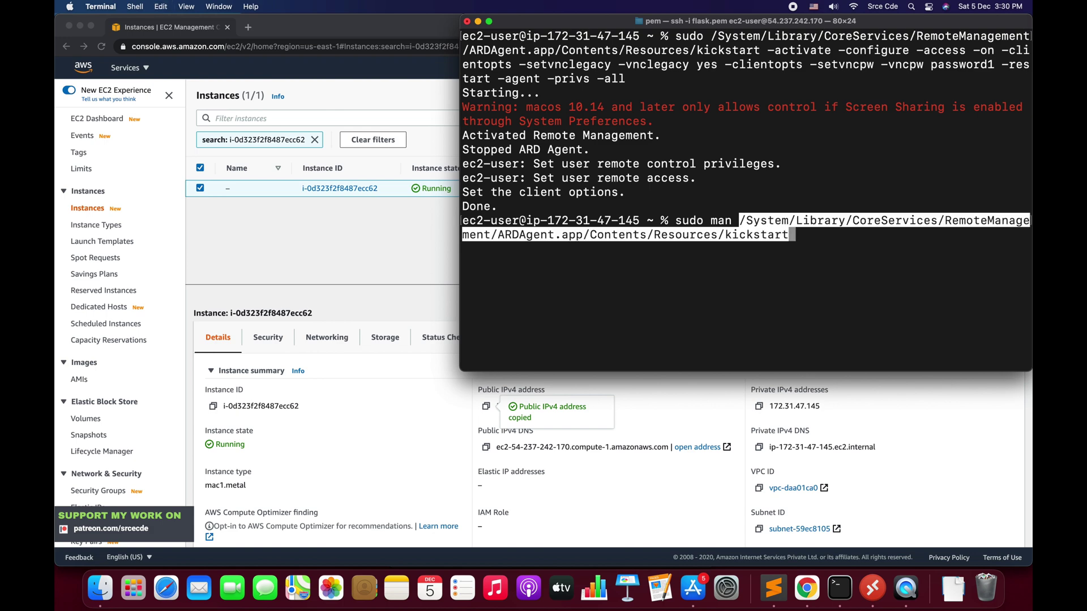
key("Return")
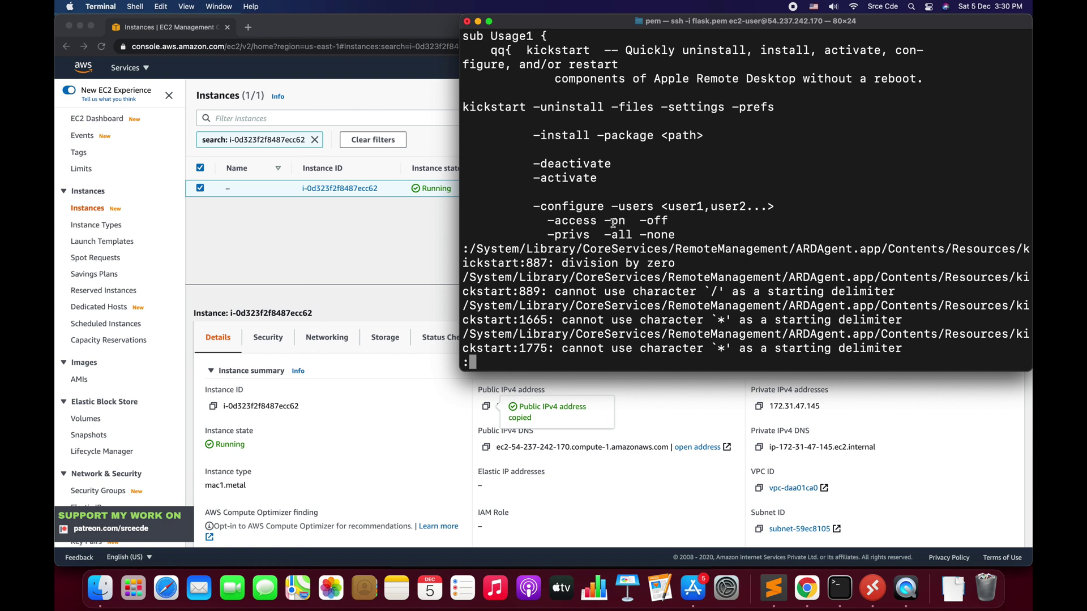
Page through the kickstart options, past -verbose and -help, down to the Examples section
key("Down")
key("Down")
key("Down")
key("Down")
key("Down")
key("Down")
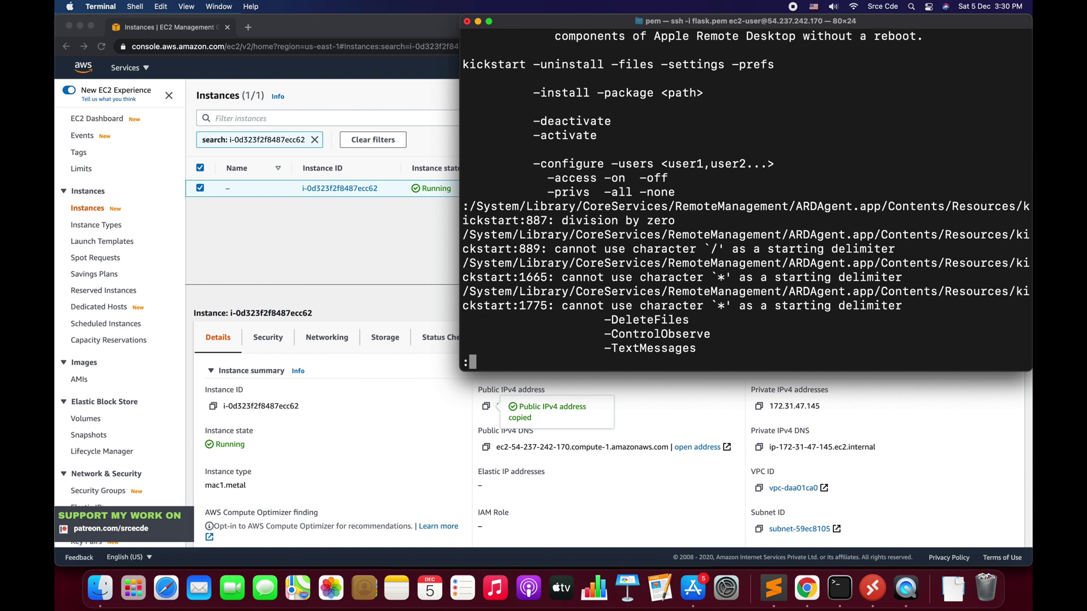
key("Down")
key("Down")
key("Down")
key("Down")
key("Down")
key("Down")
key("Down")
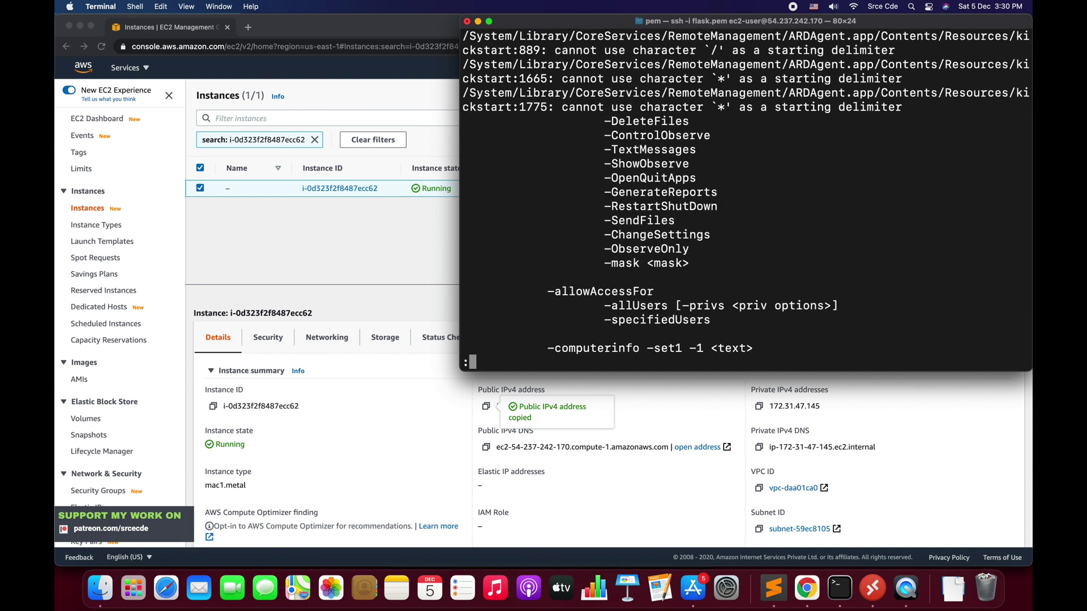
scroll(654, 142, "down", 3)
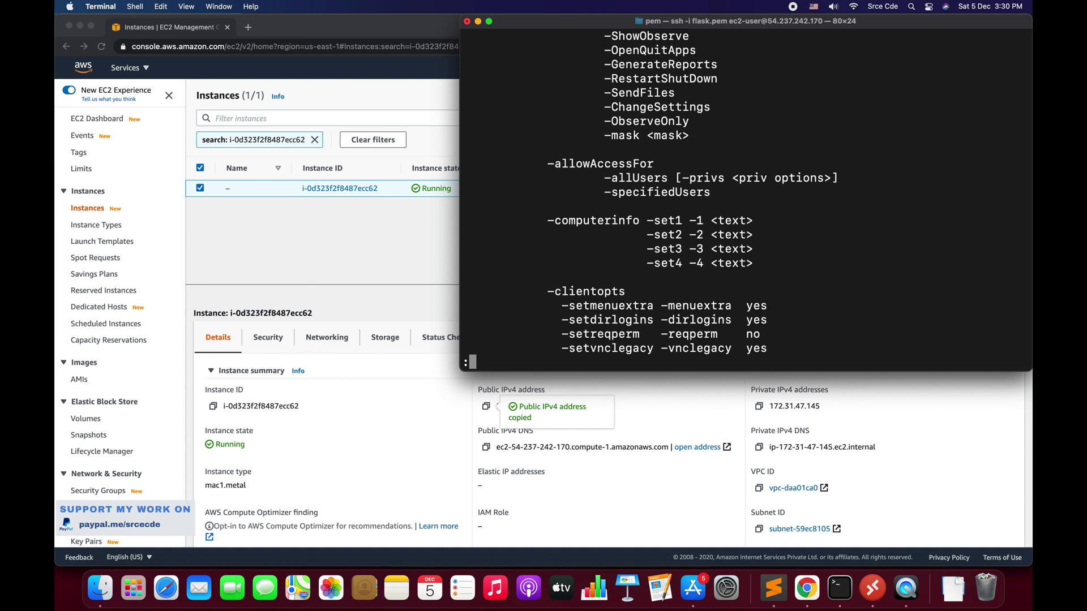
scroll(739, 195, "down", 3)
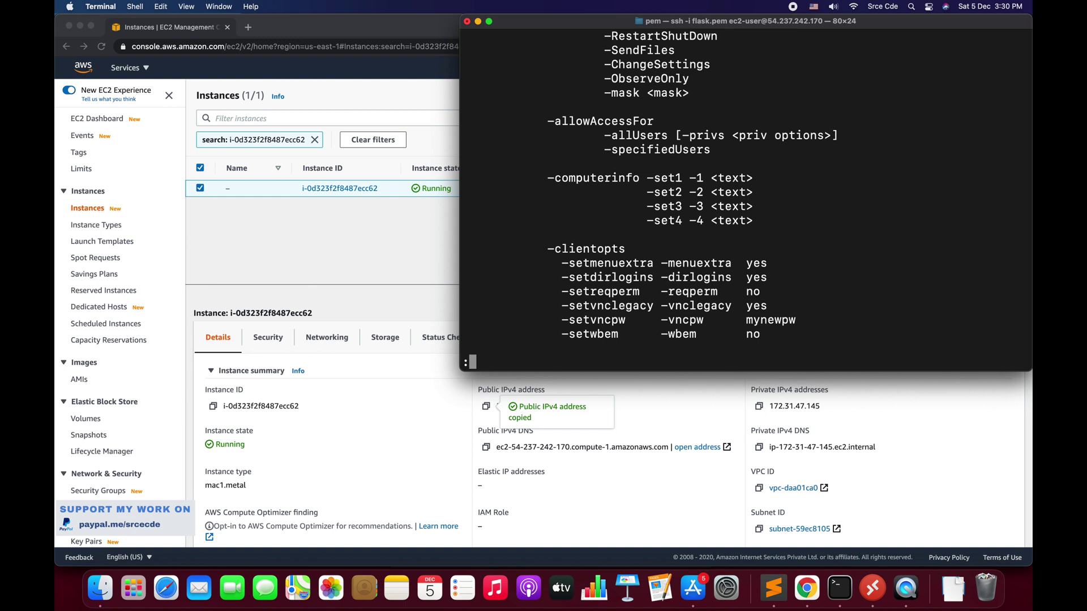
scroll(758, 327, "down", 5)
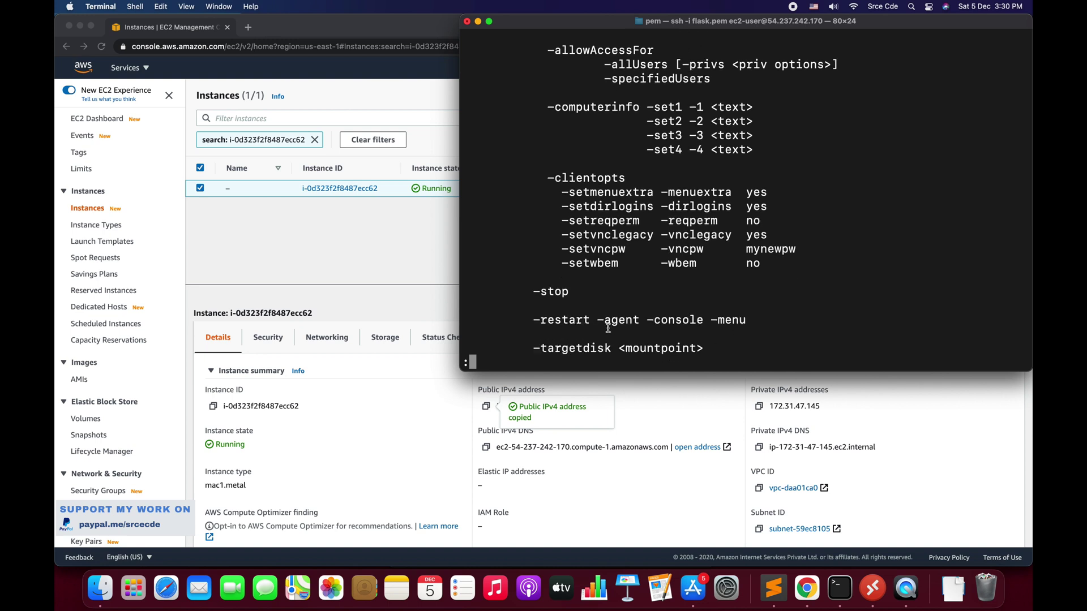
key("Down")
key("Down")
key("Down")
key("Down")
key("Down")
key("Down")
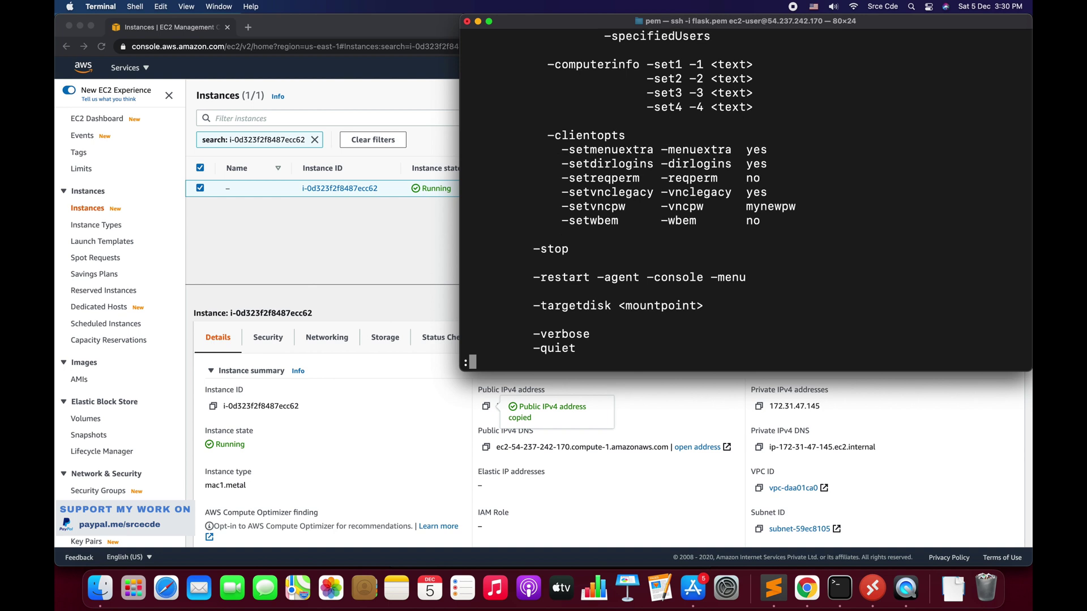
key("Down")
key("Down")
key("Down")
key("Down")
key("Down")
key("Down")
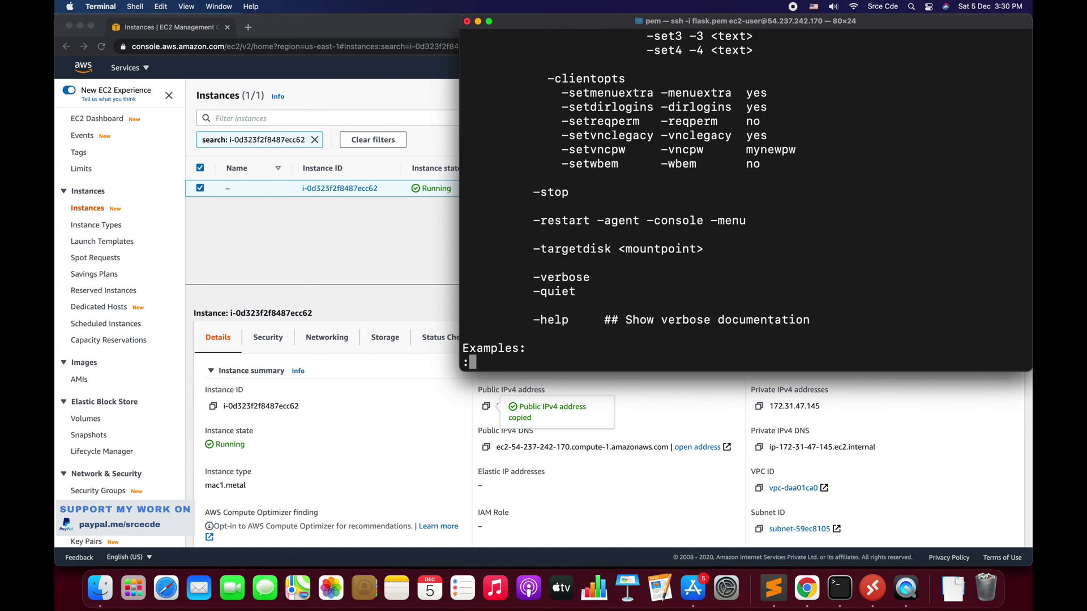
key("Down")
key("Down")
key("Down")
key("Down")
key("Down")
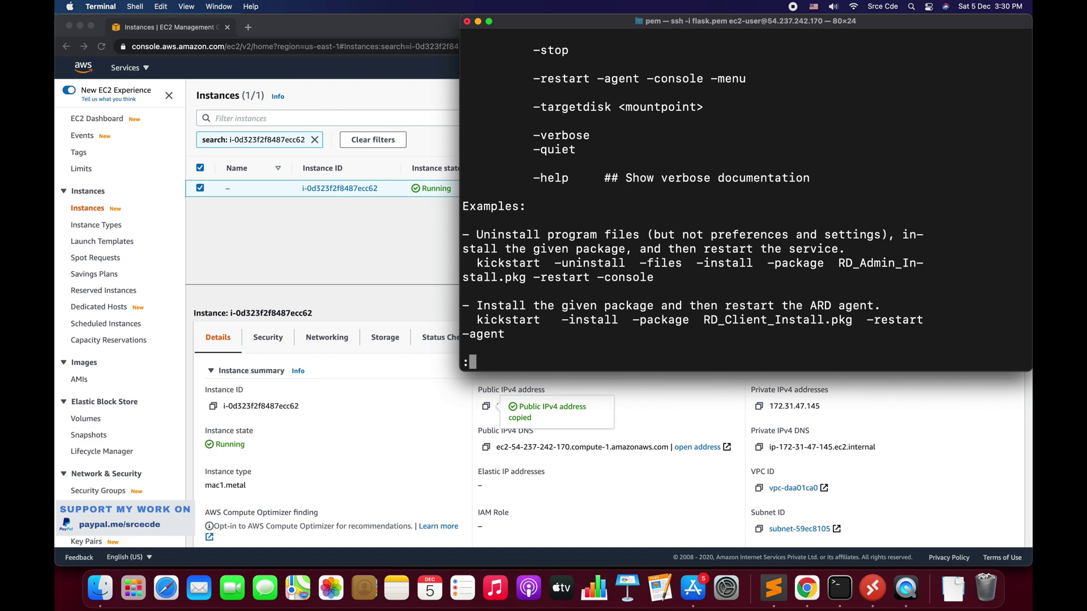
Quit the kickstart manual and return to the shell prompt
key("q")
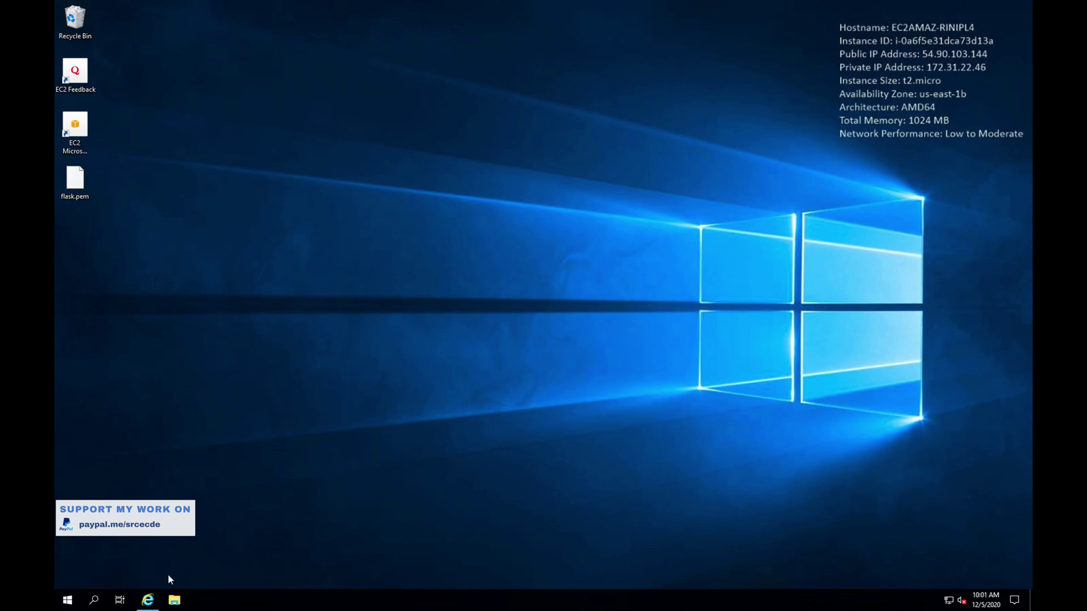
Review the VNC Viewer download options on the RealVNC page, then minimize Internet Explorer
left_click(147, 599)
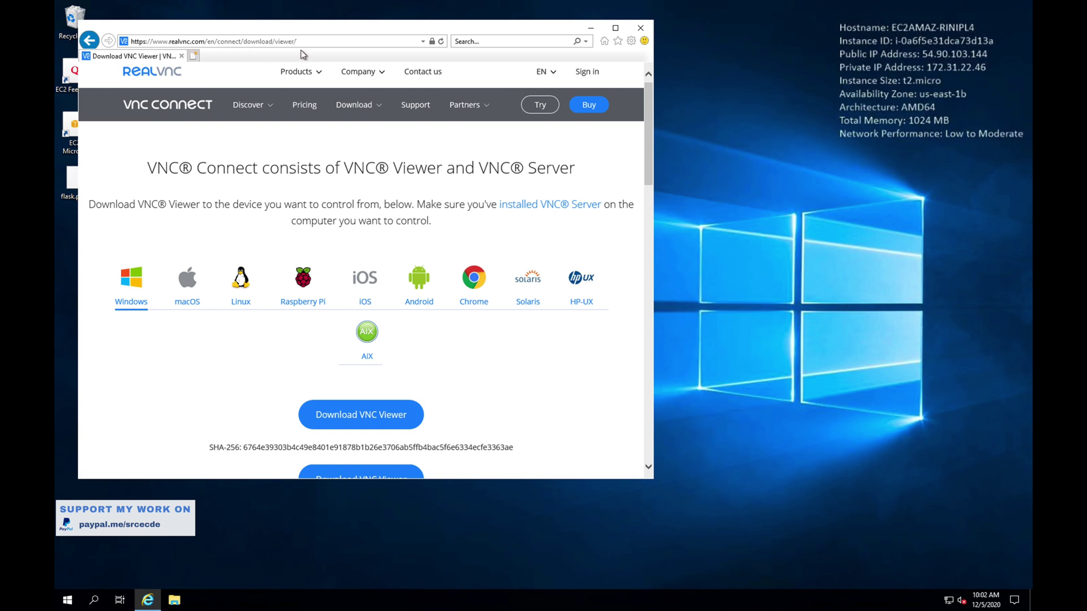
scroll(252, 262, "down", 1)
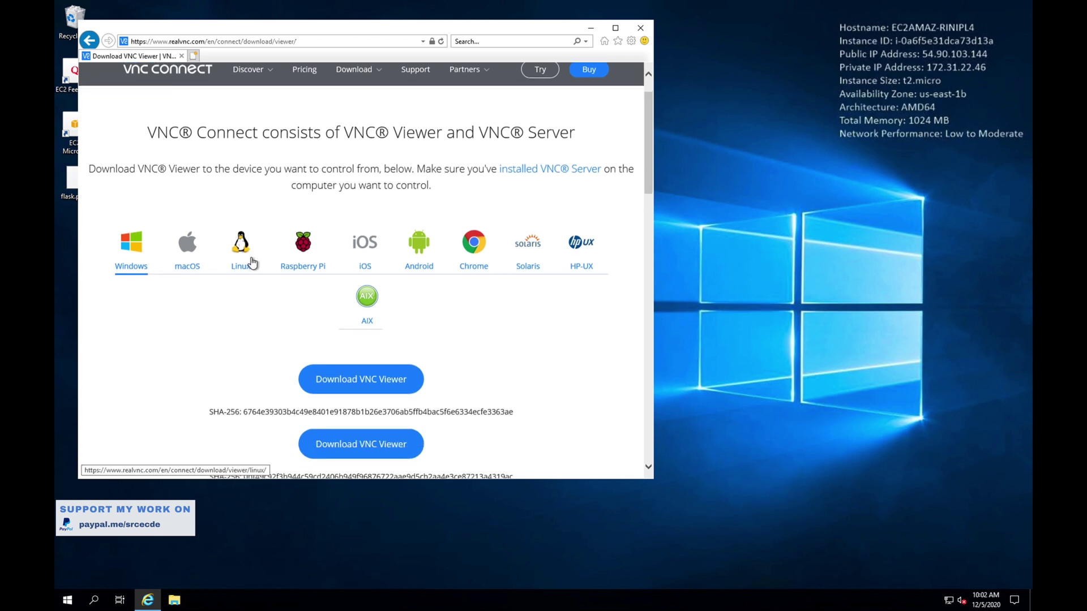
scroll(252, 262, "down", 1)
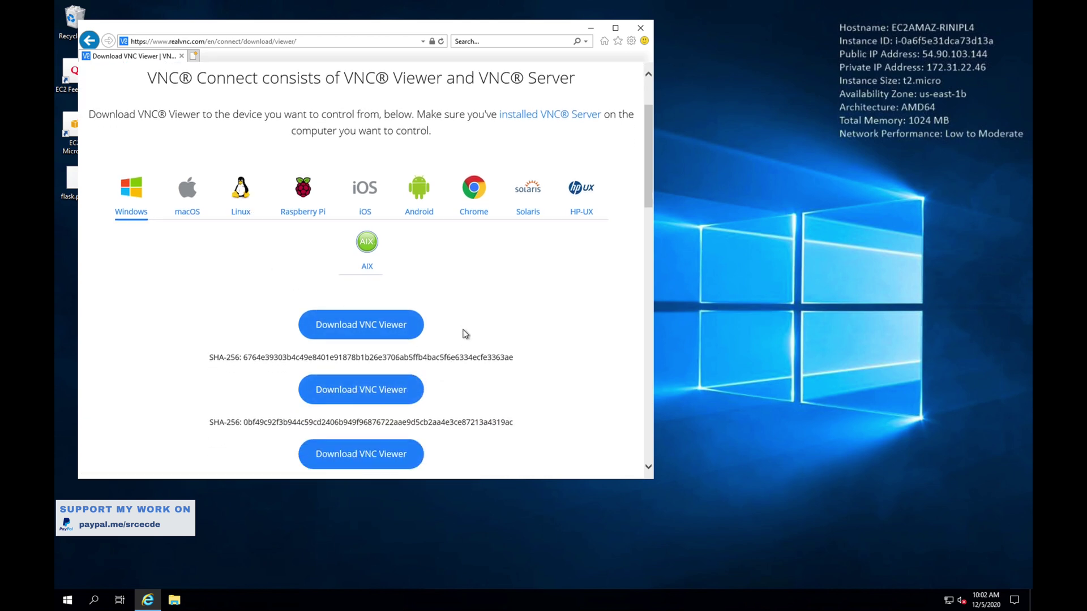
scroll(462, 331, "down", 1)
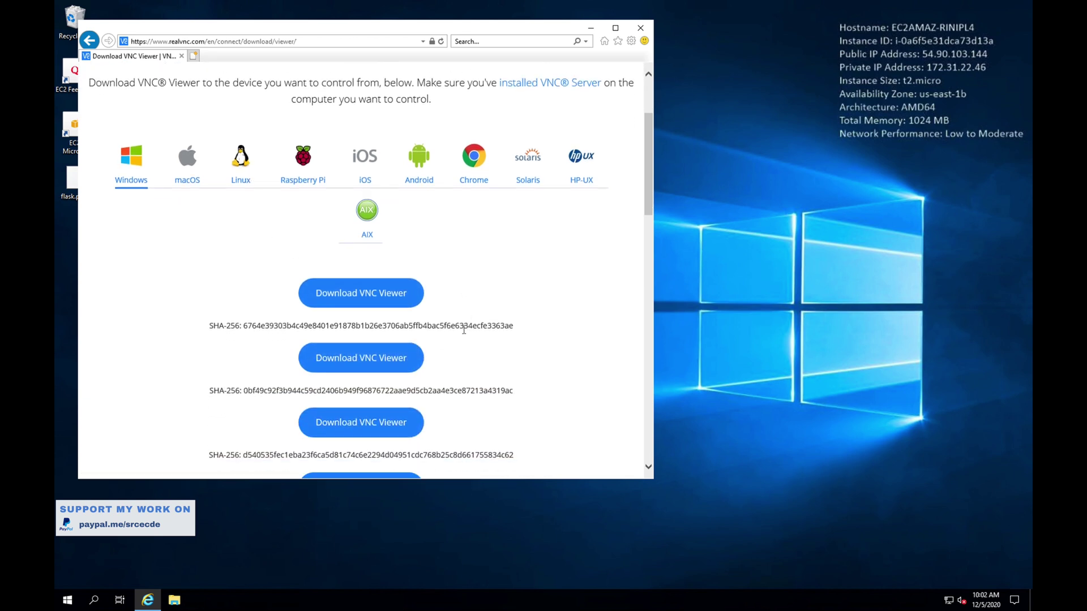
left_click(688, 282)
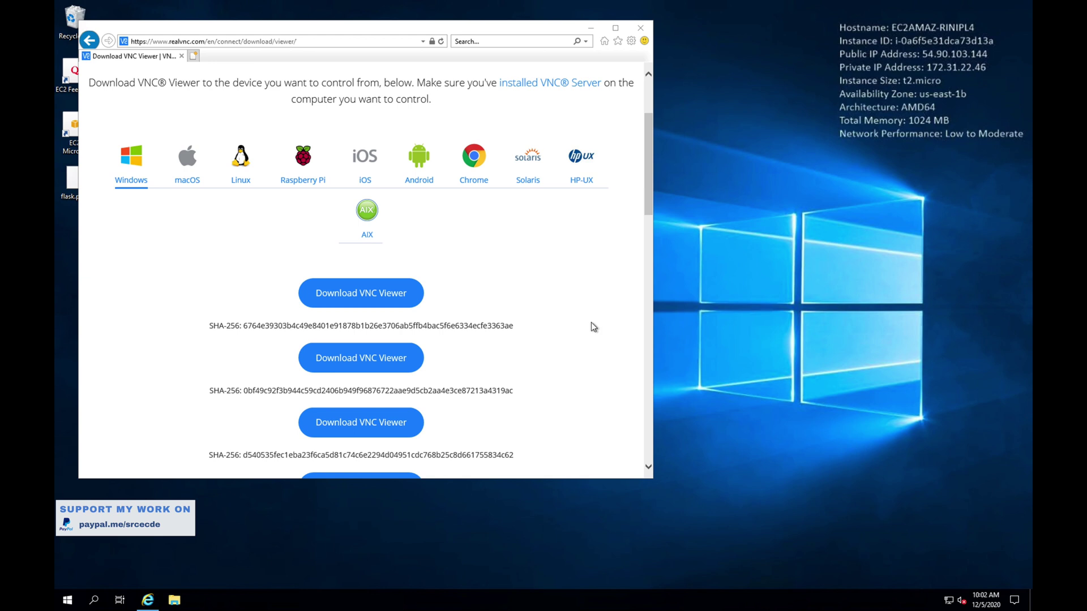
left_click(590, 30)
left_click(67, 600)
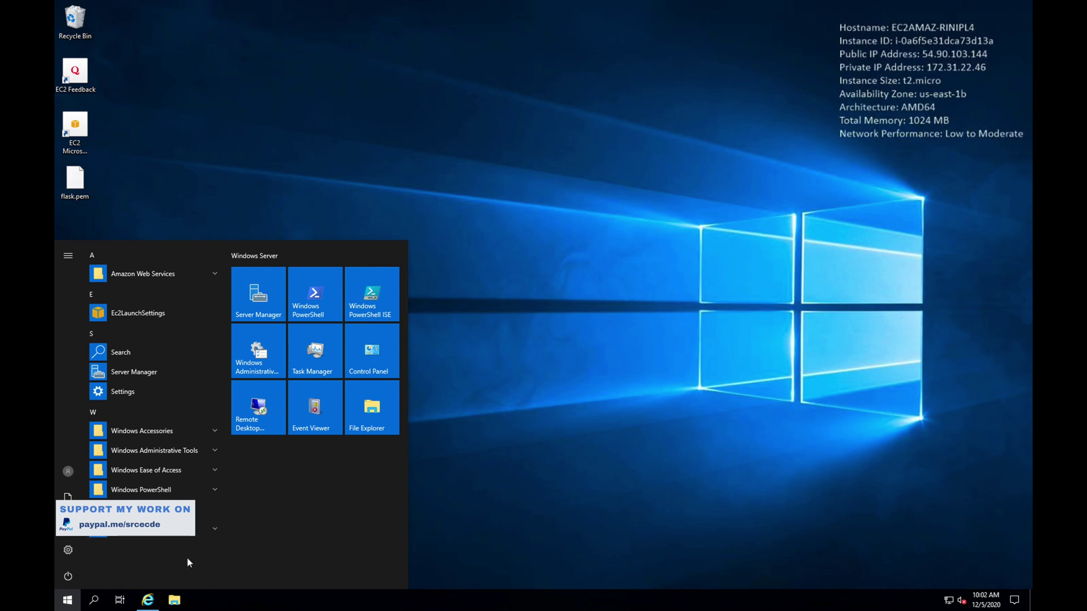
Open Command Prompt and change into the Desktop folder
type("cmd")
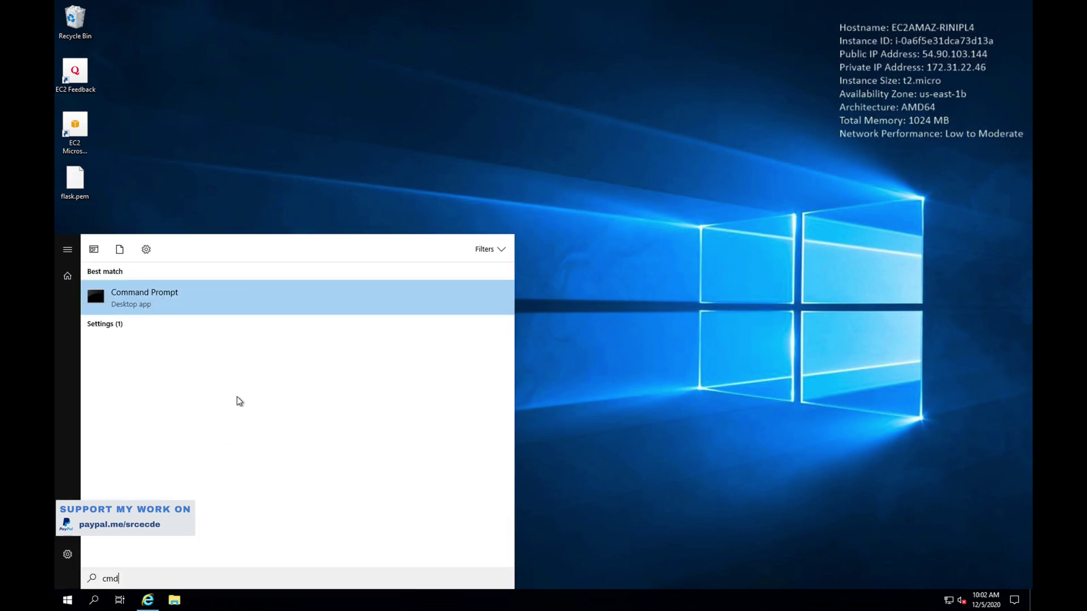
left_click(291, 293)
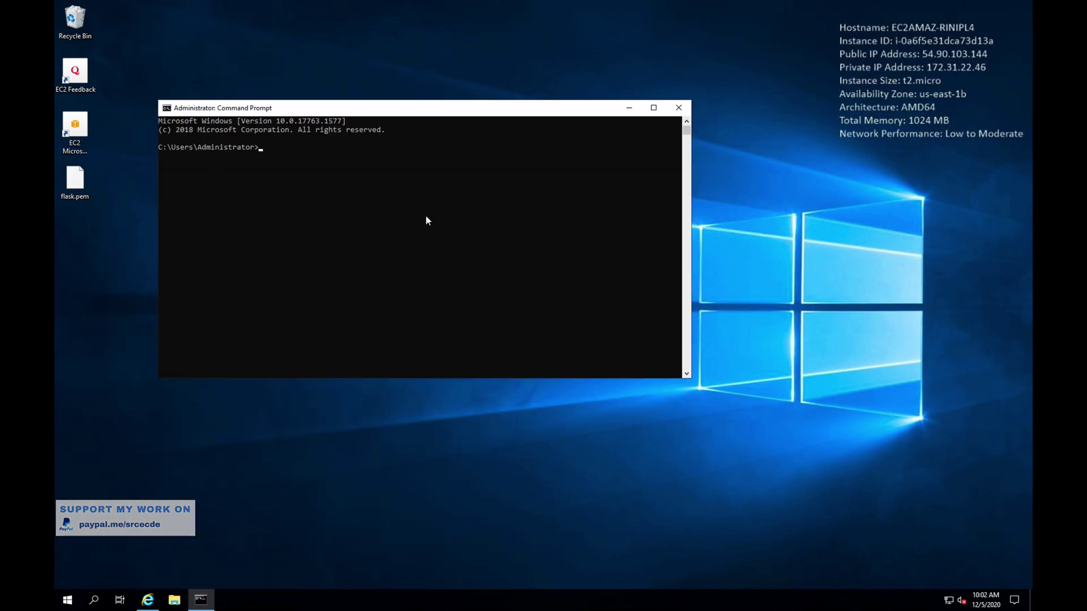
left_click(261, 219)
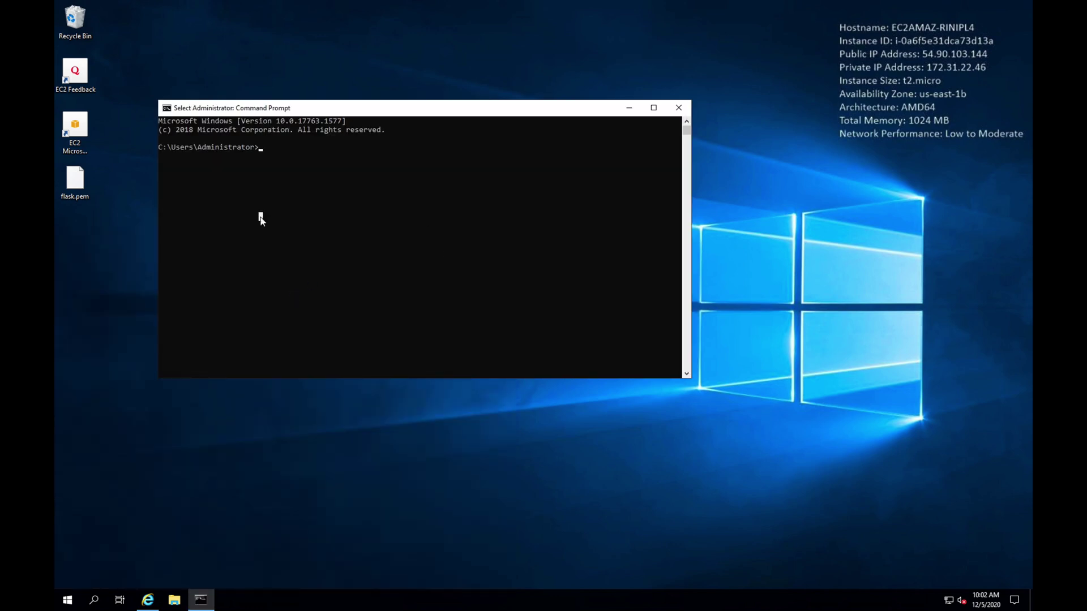
type("cd Desktop")
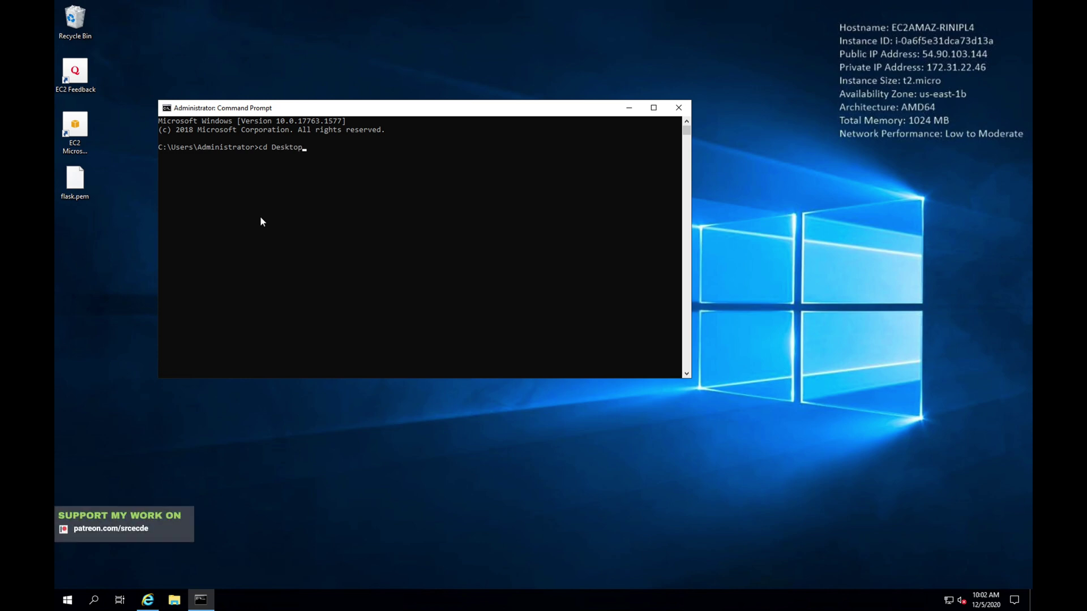
key("Return")
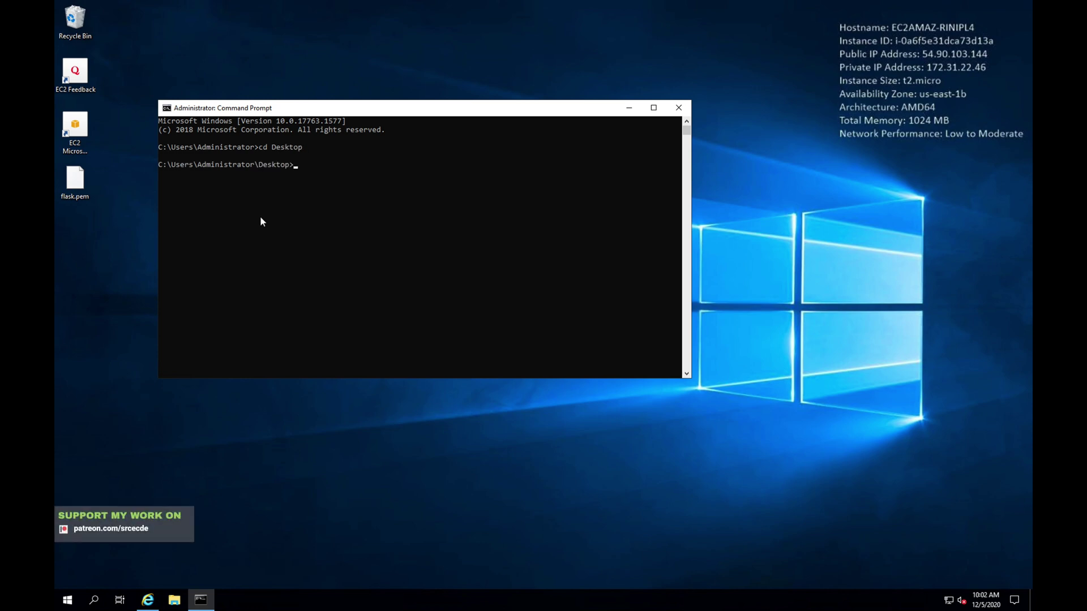
Start the tunnel ssh -L 5900:localhost:5900 -N -i flask.pem to ec2-user at 54.237.242.170
type("ssh -L 5900:localhost:5900 -N -i flask.pem")
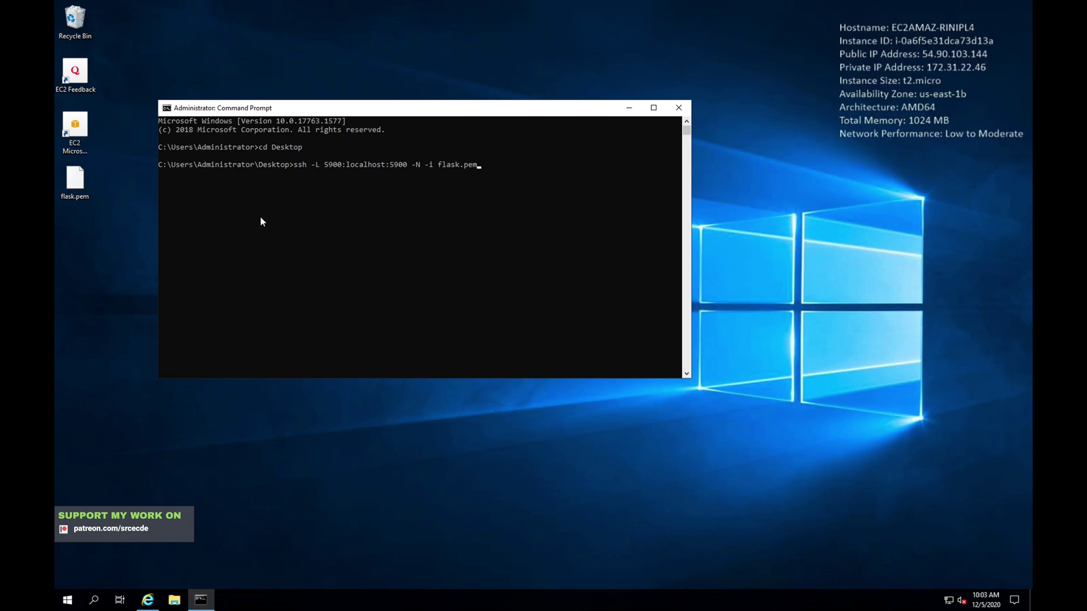
type(" ec2-user")
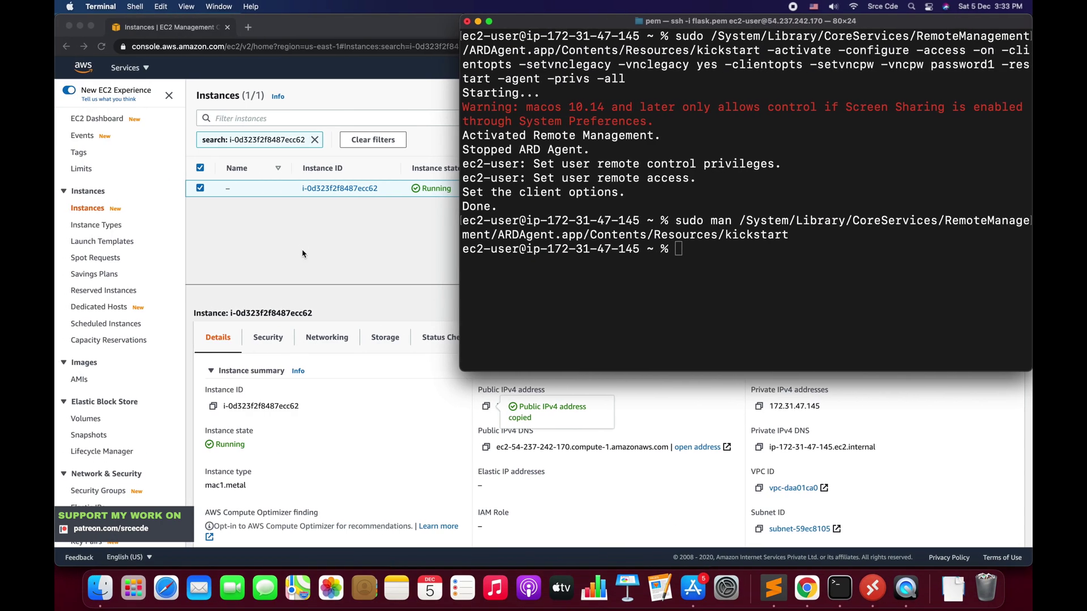
left_click(302, 254)
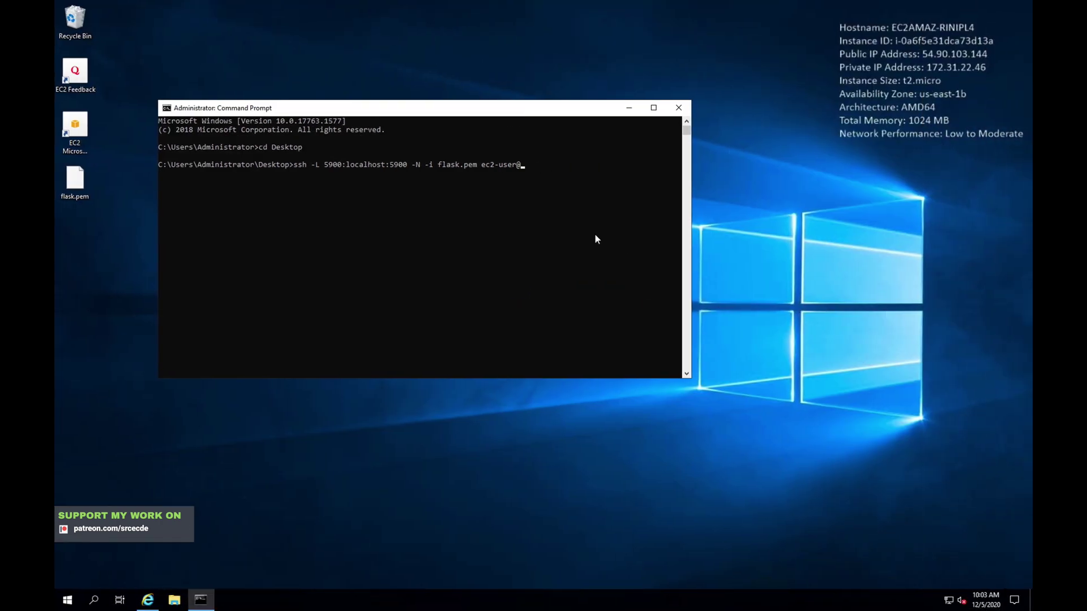
left_click(597, 238)
type("54.237.242.170")
key("Return")
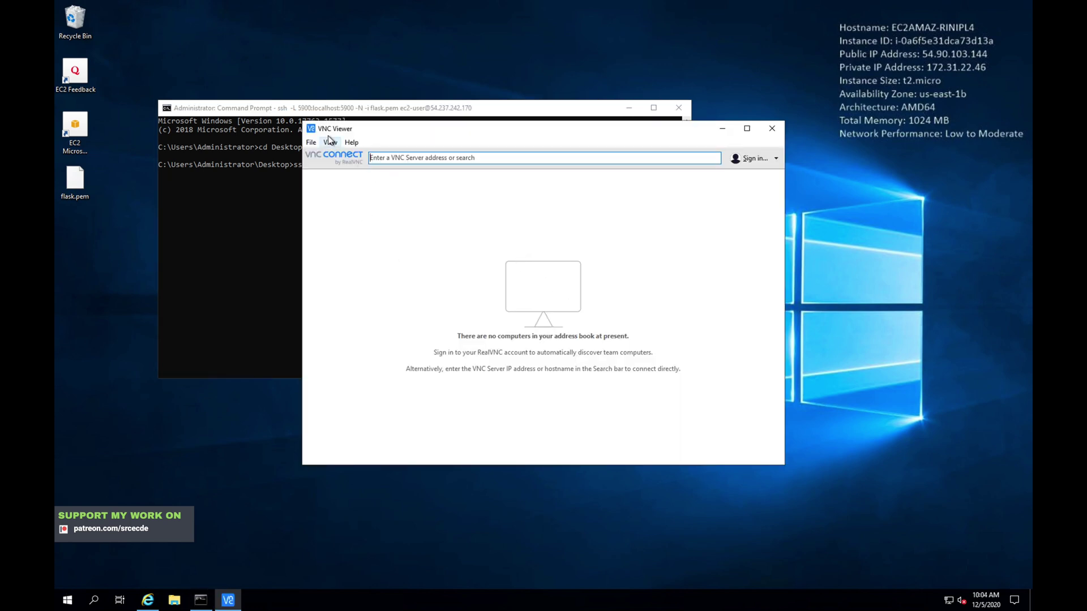
Move the Command Prompt aside and connect VNC Viewer to 127.0.0.1:5900
left_click(251, 186)
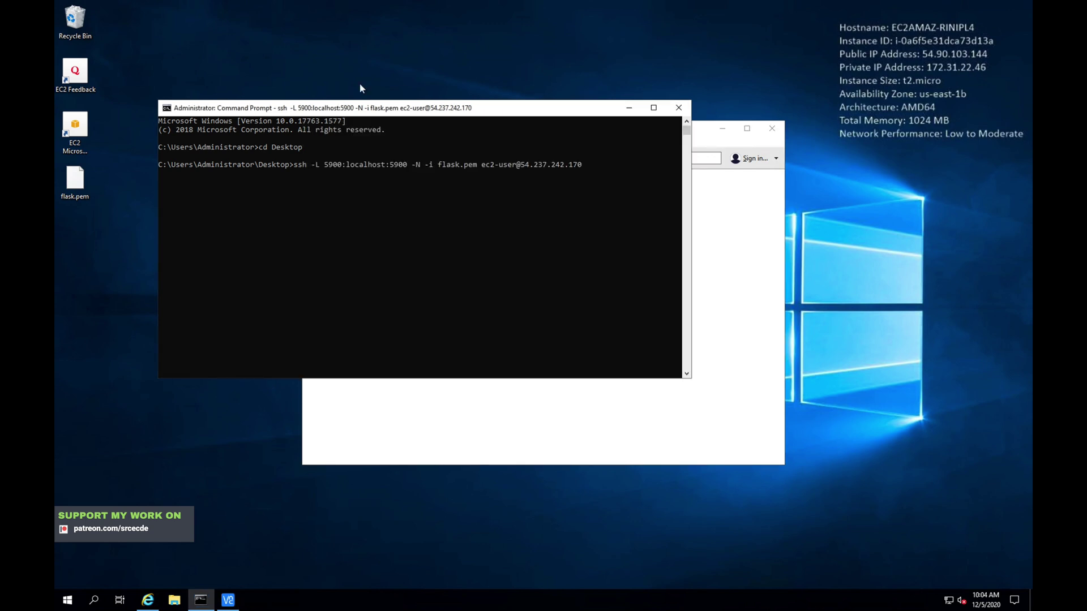
left_click_drag(355, 109, 319, 58)
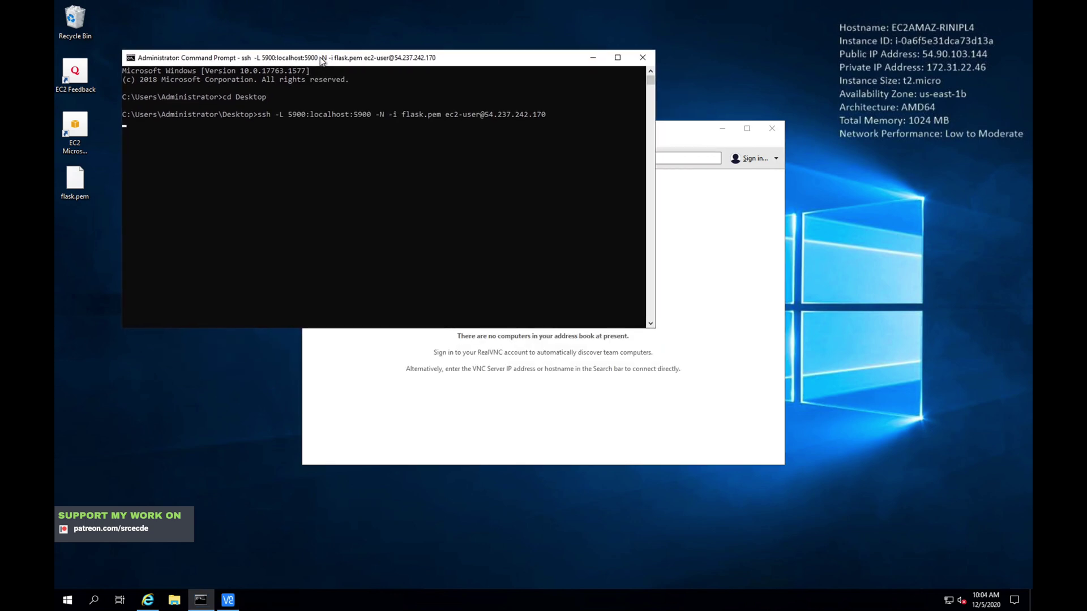
left_click(698, 180)
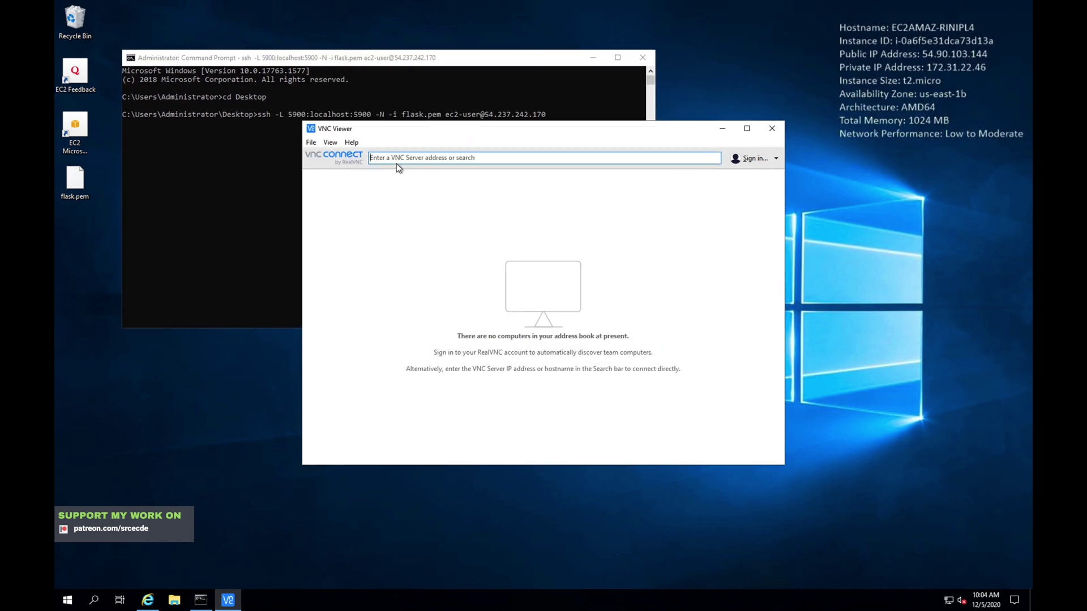
type("12")
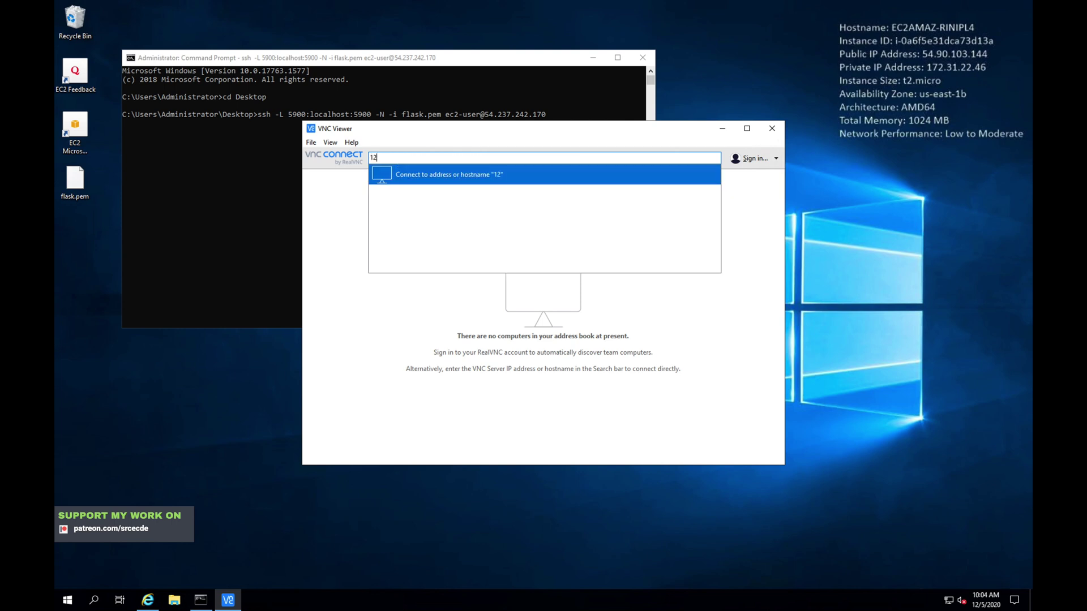
type("7.0.0.1:5900")
key("Return")
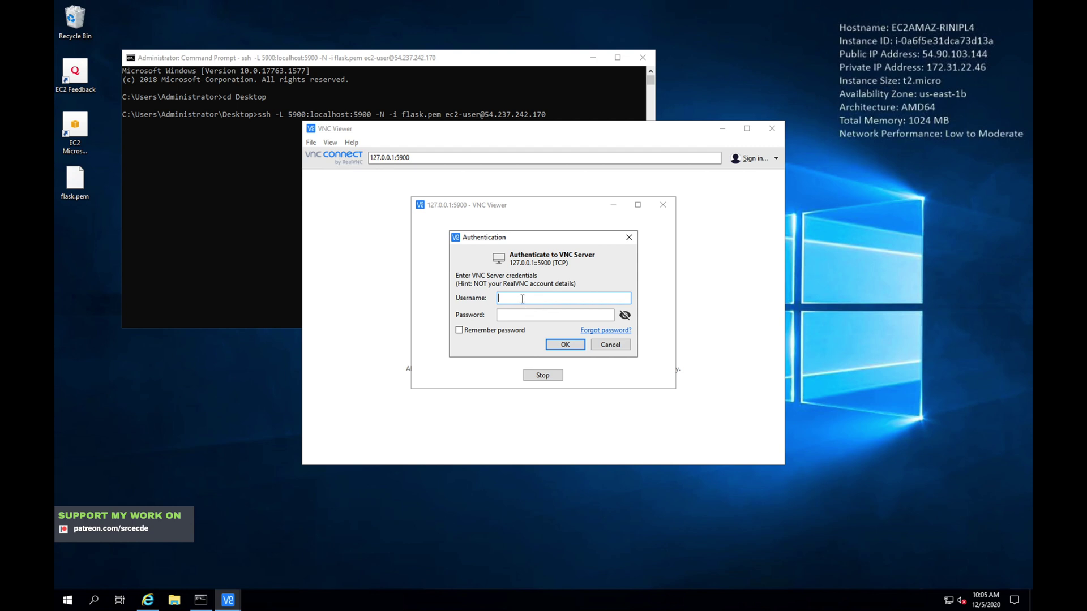
Authenticate to the VNC server as ec2-user with the VNC password
type("ec2-user")
key("Tab")
type("********")
key("Return")
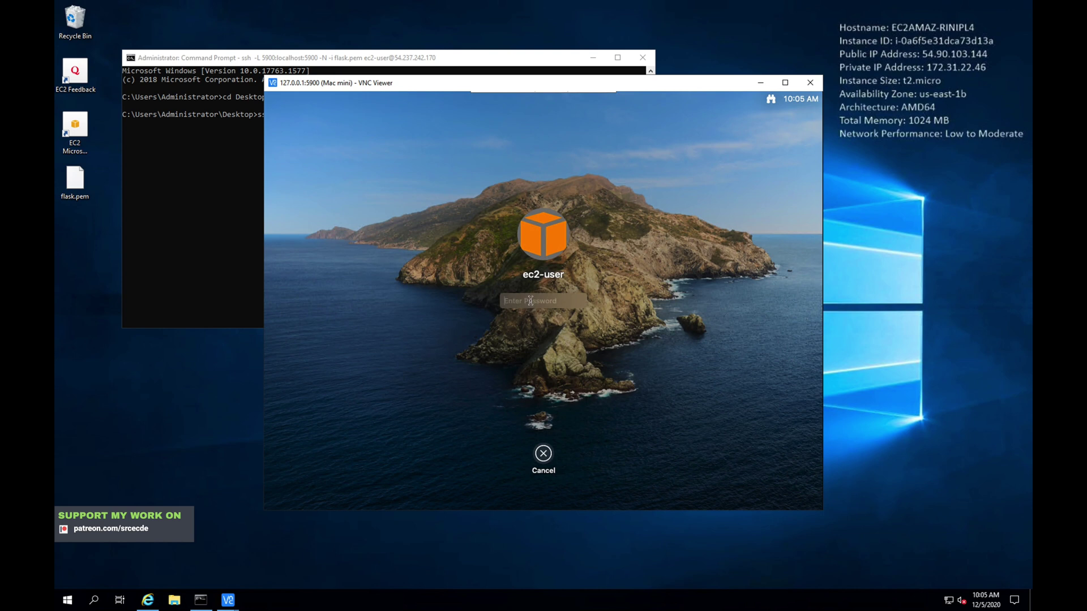
Log in to the Mac with the ec2-user password, then view and close About This Mac
type("••••••••")
key("Return")
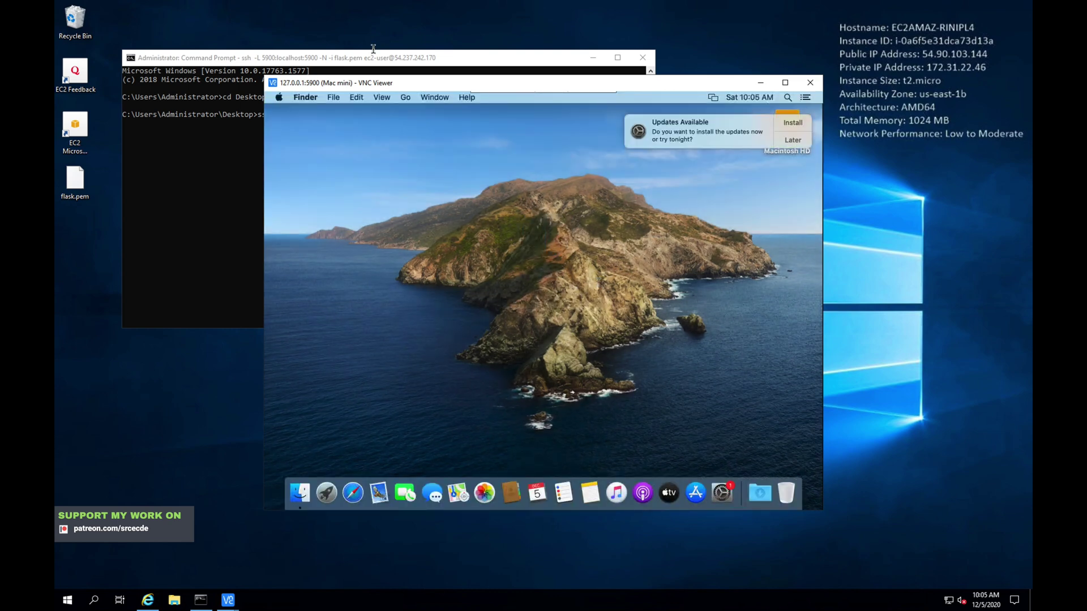
left_click(278, 98)
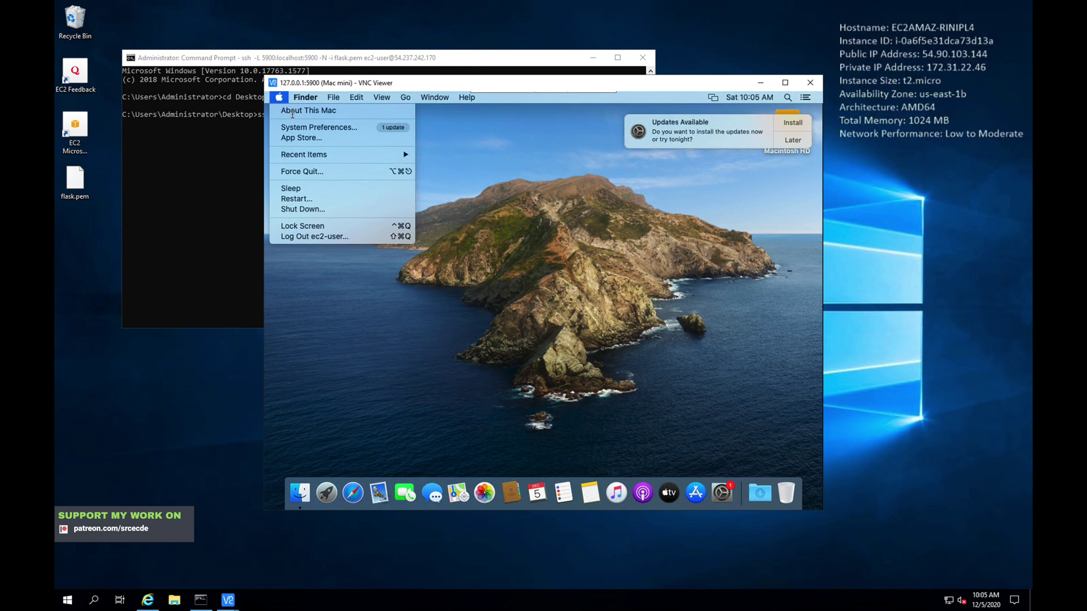
left_click(294, 112)
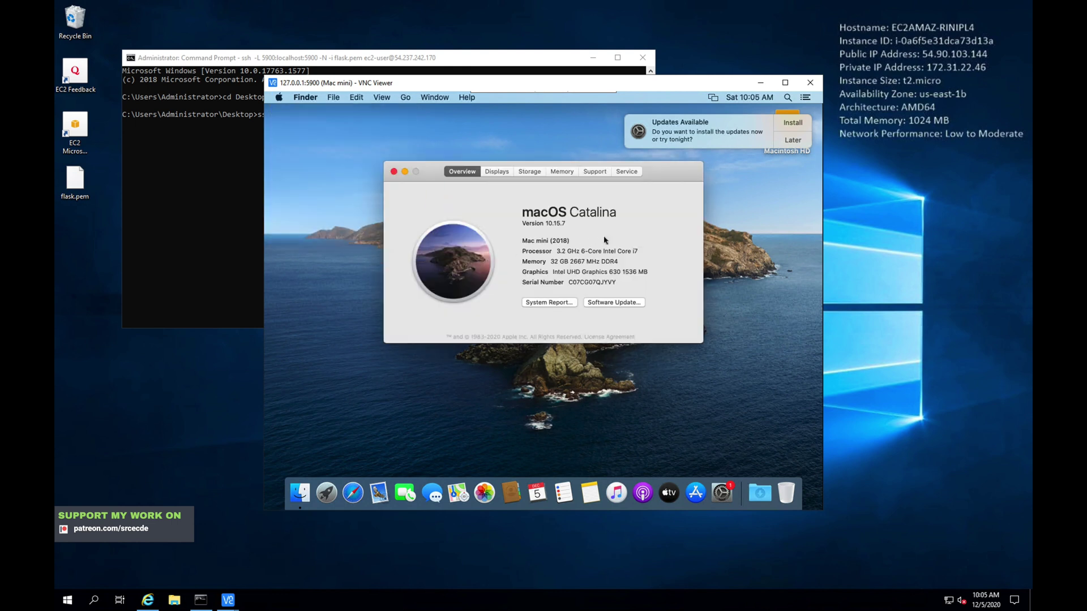
left_click(394, 171)
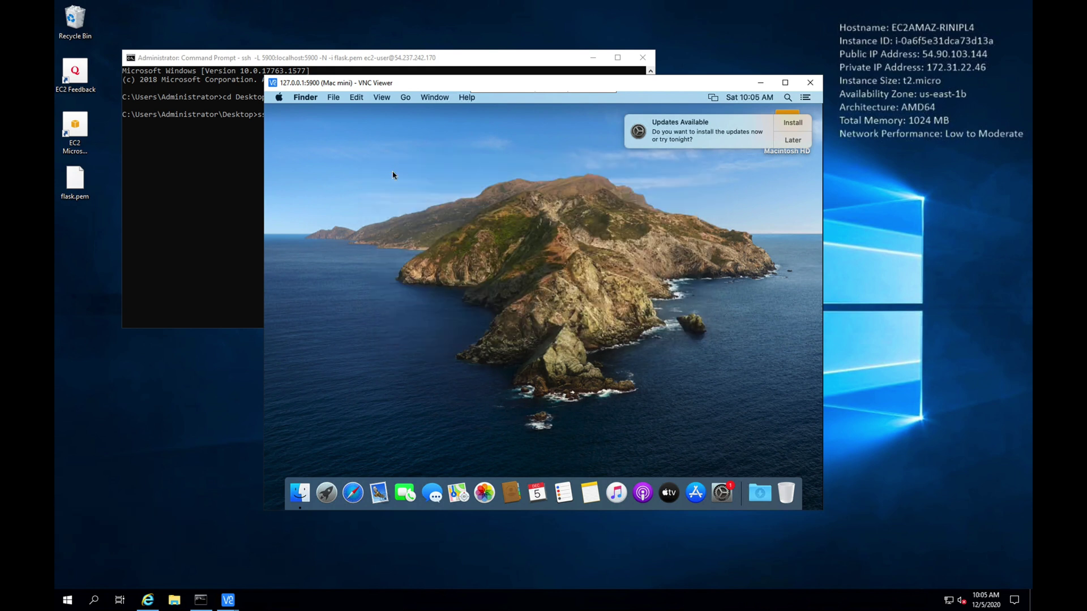